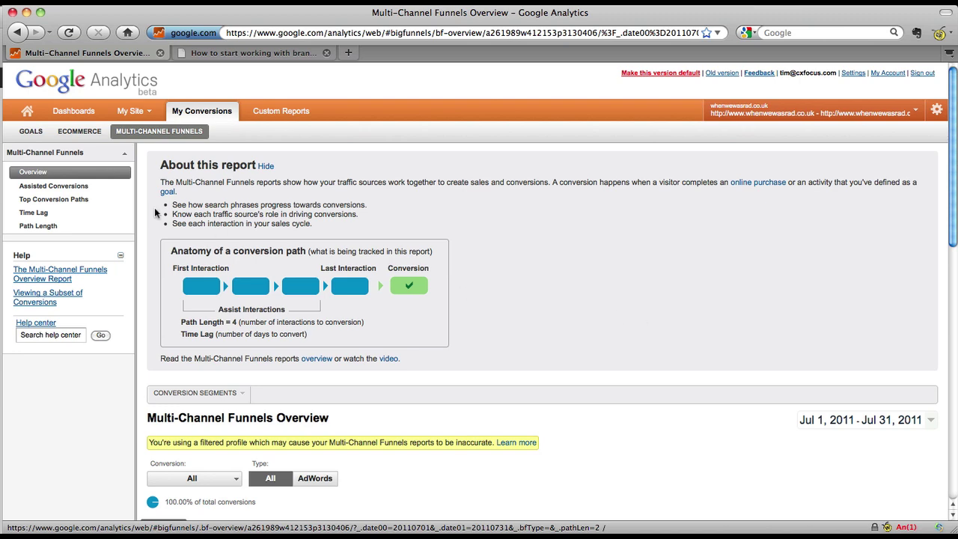
- Open the Top Conversion Paths report of the Multi-Channel Funnels
scroll(154, 211, down, 5)
scroll(154, 212, down, 6)
scroll(154, 212, up, 4)
scroll(154, 212, up, 7)
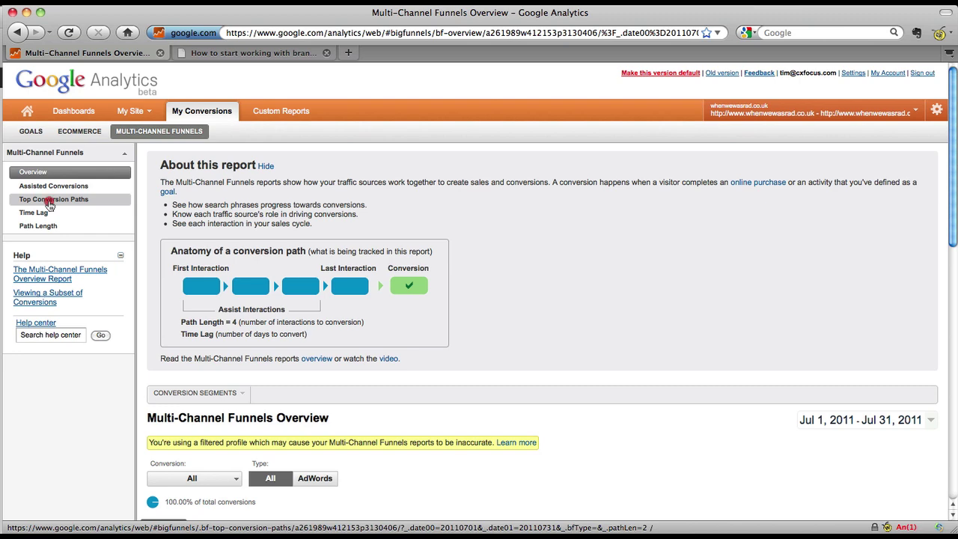
click(50, 200)
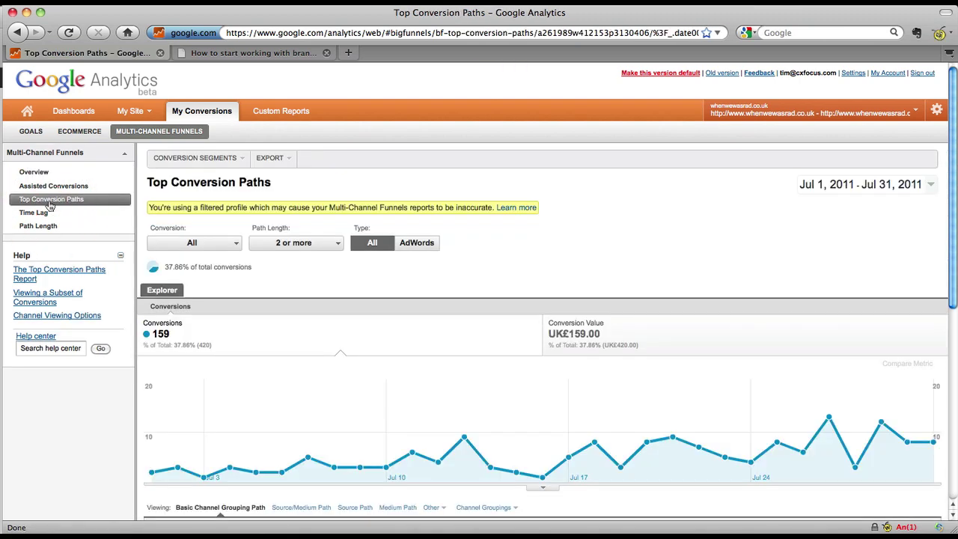
- Start a new channel grouping by copying the Basic Channel Grouping template
scroll(279, 311, down, 5)
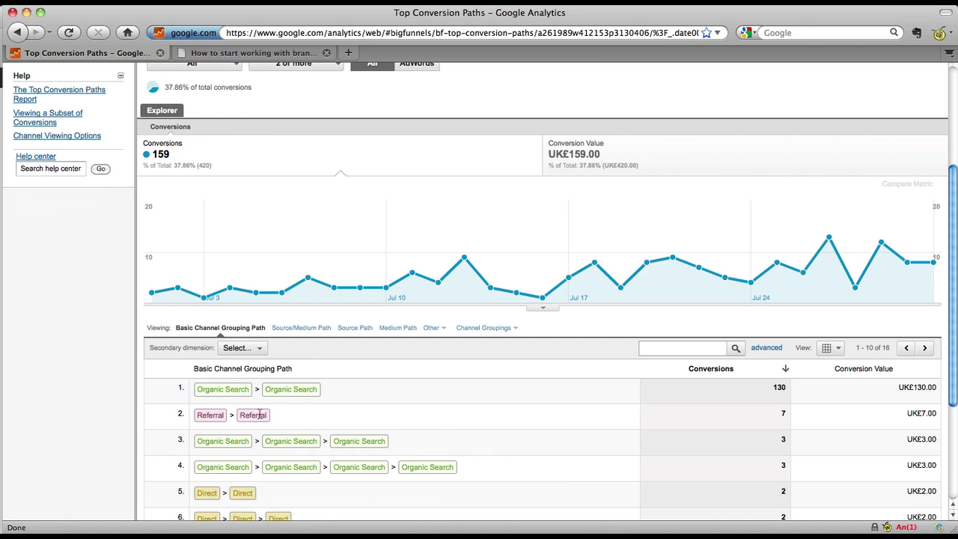
scroll(258, 413, down, 2)
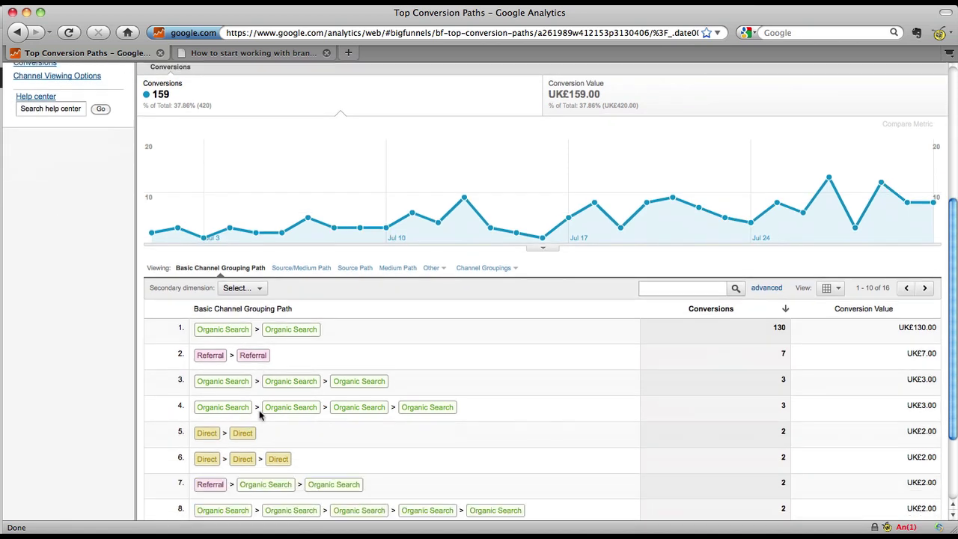
scroll(259, 415, up, 8)
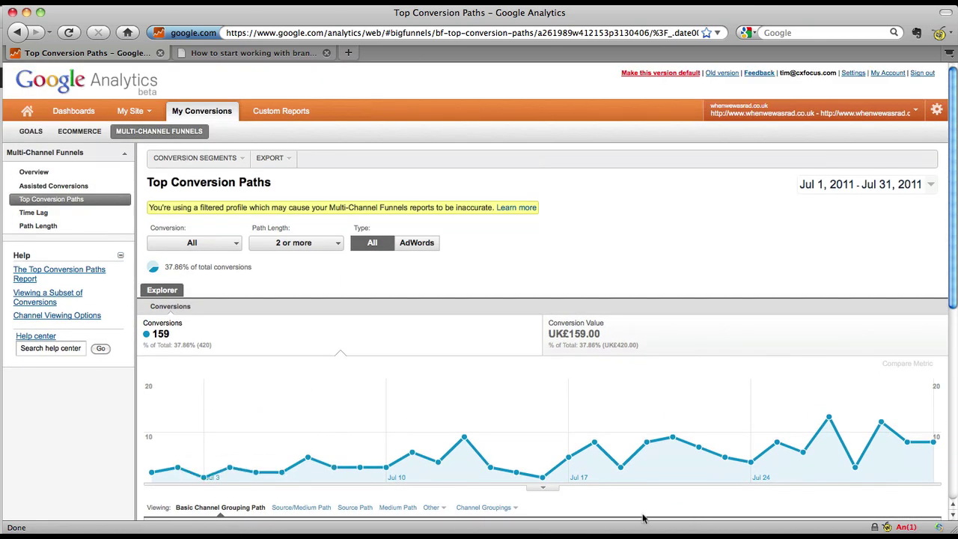
click(483, 508)
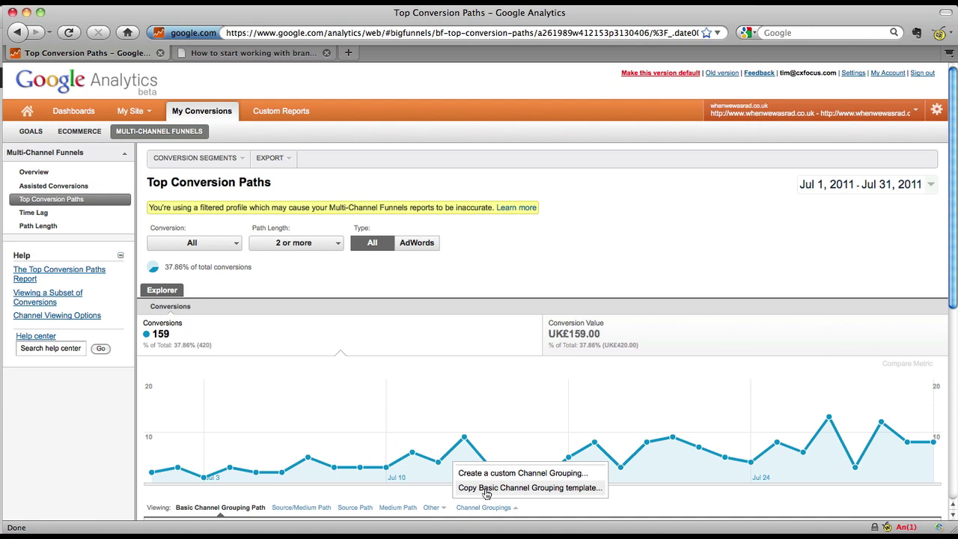
click(486, 490)
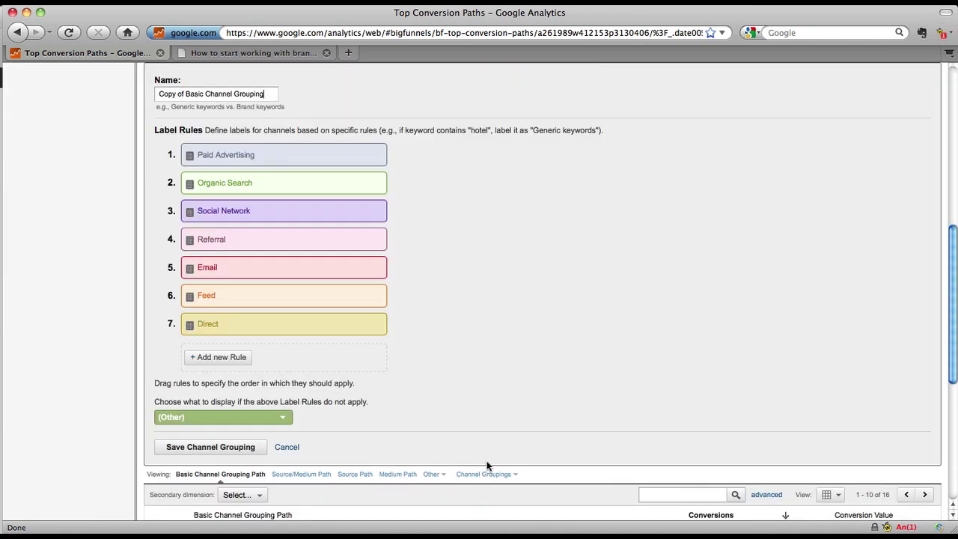
- Name the copied channel grouping "Generic vs Brand"
scroll(486, 466, up, 3)
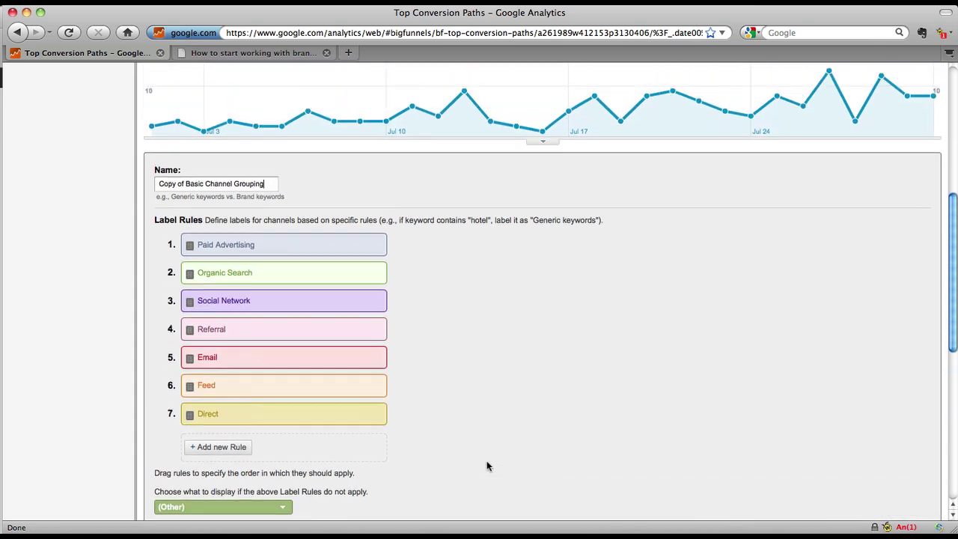
click(265, 187)
click(266, 185)
drag(265, 185, 143, 174)
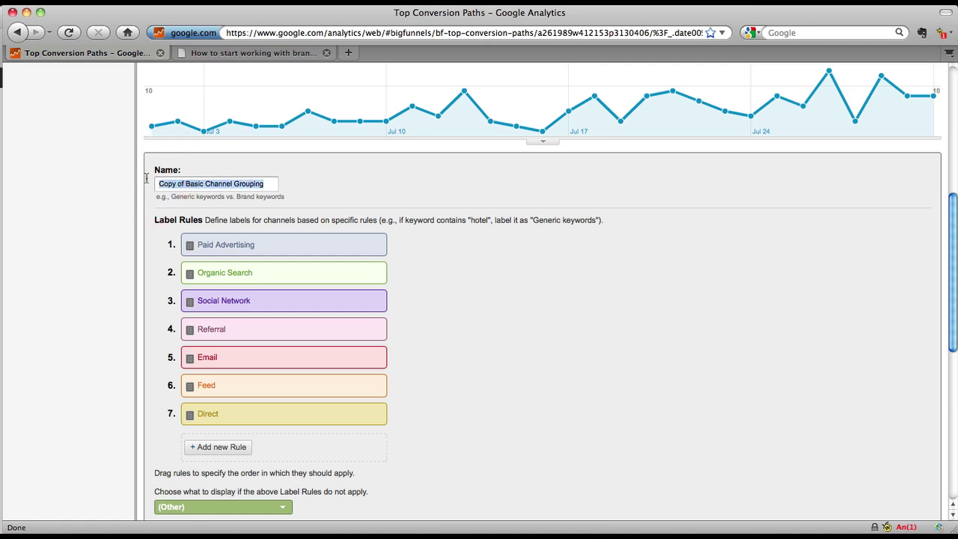
text(Generic vs Brand)
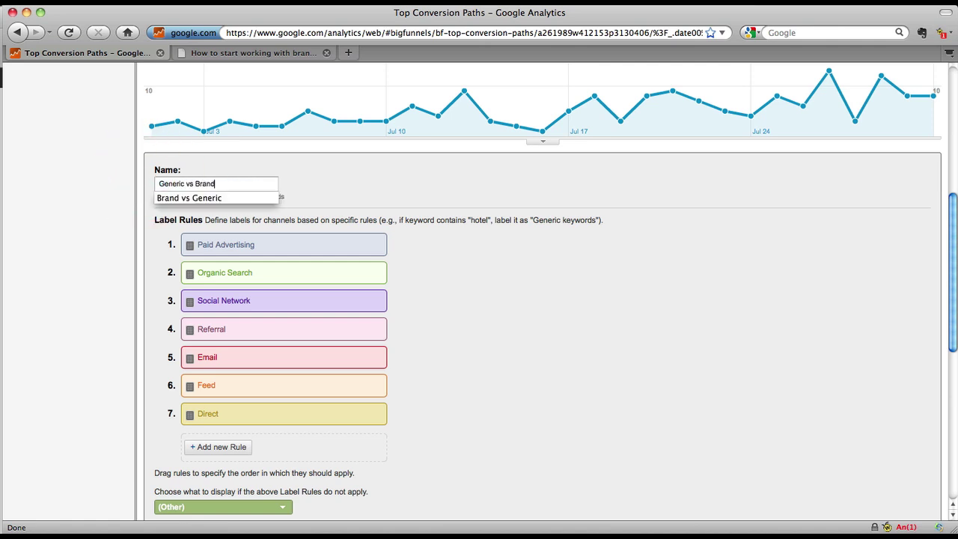
click(223, 182)
click(327, 204)
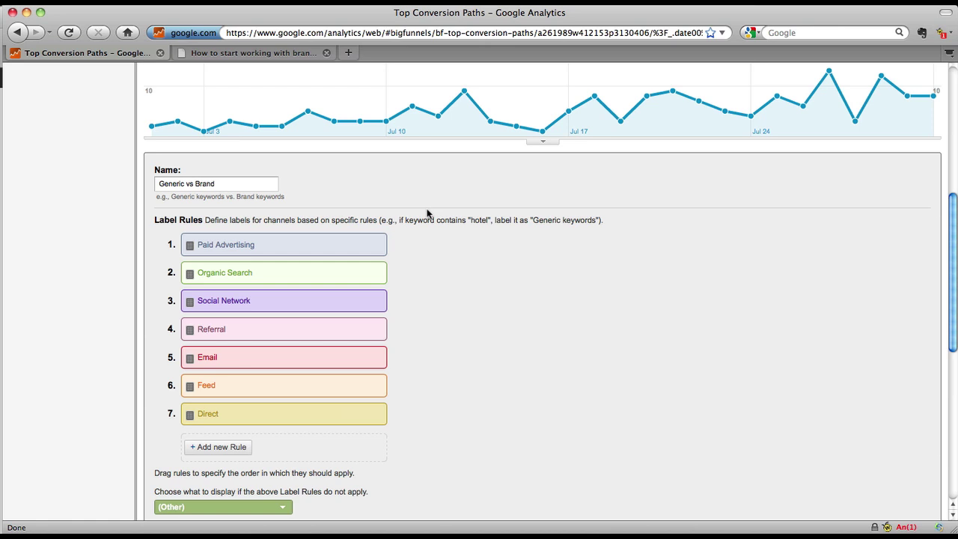
- Copy the example expression brand|mybrand|my-unique-product-name from the article on working with brand keywords
mouse_move(356, 258)
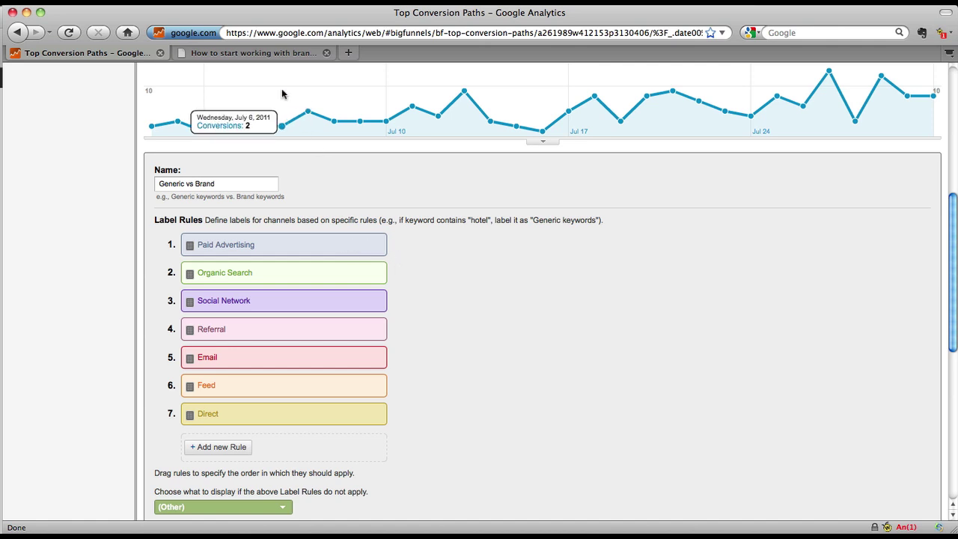
click(271, 53)
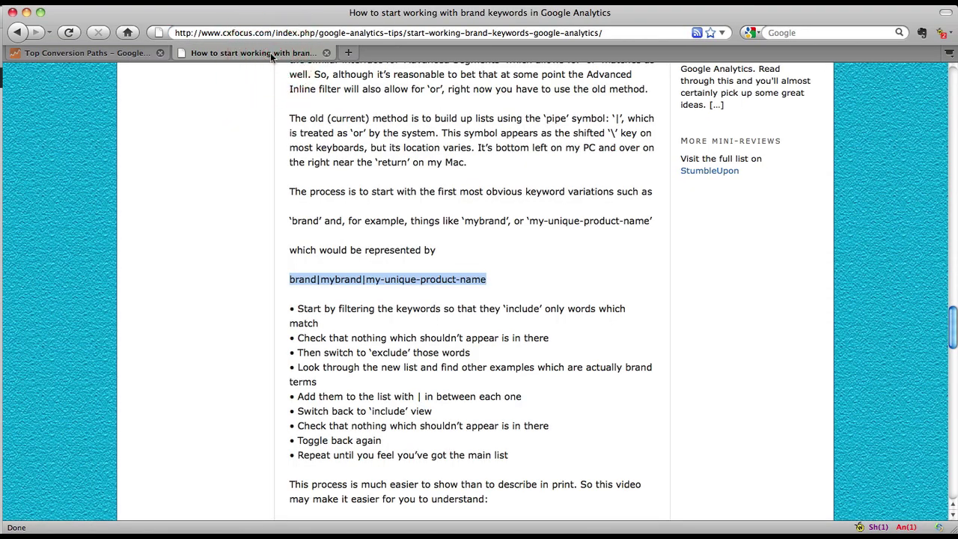
scroll(224, 215, up, 15)
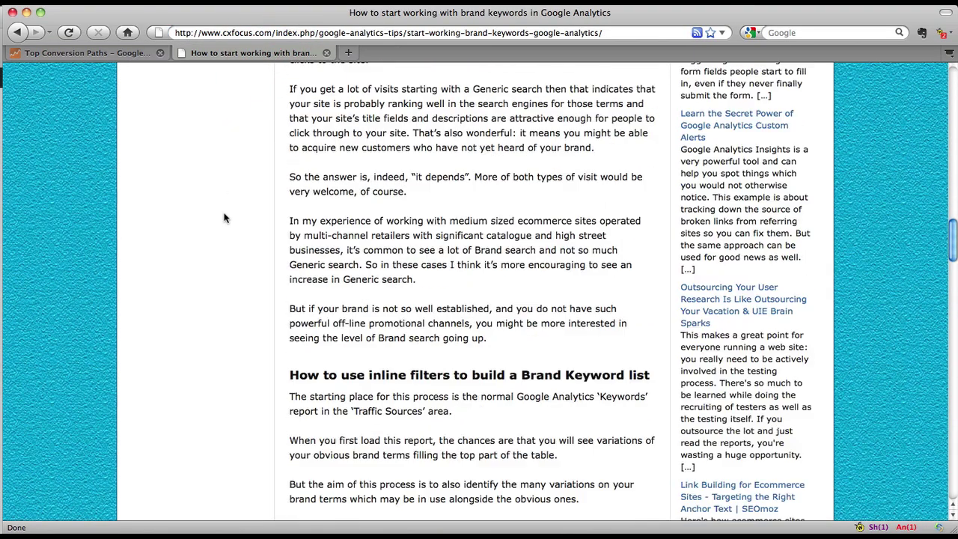
scroll(224, 217, up, 15)
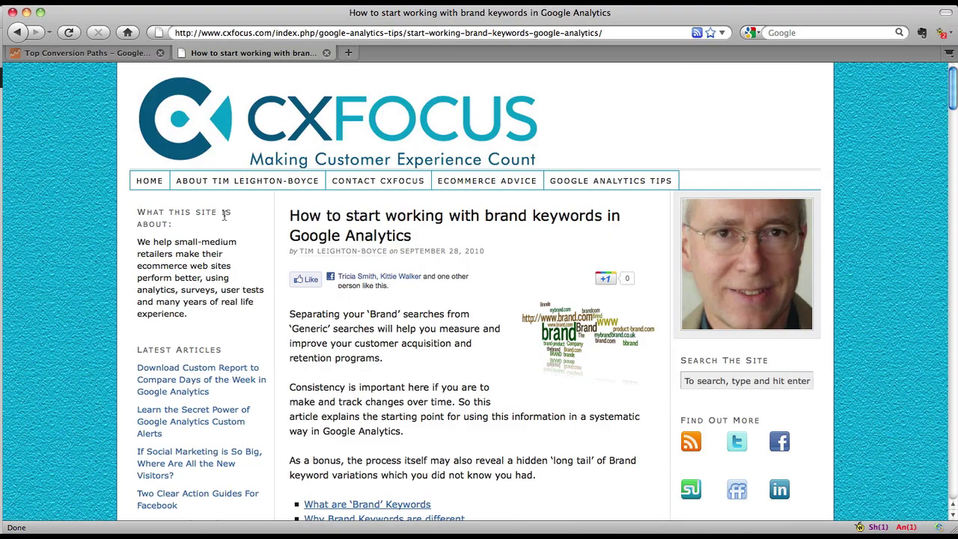
scroll(224, 215, down, 15)
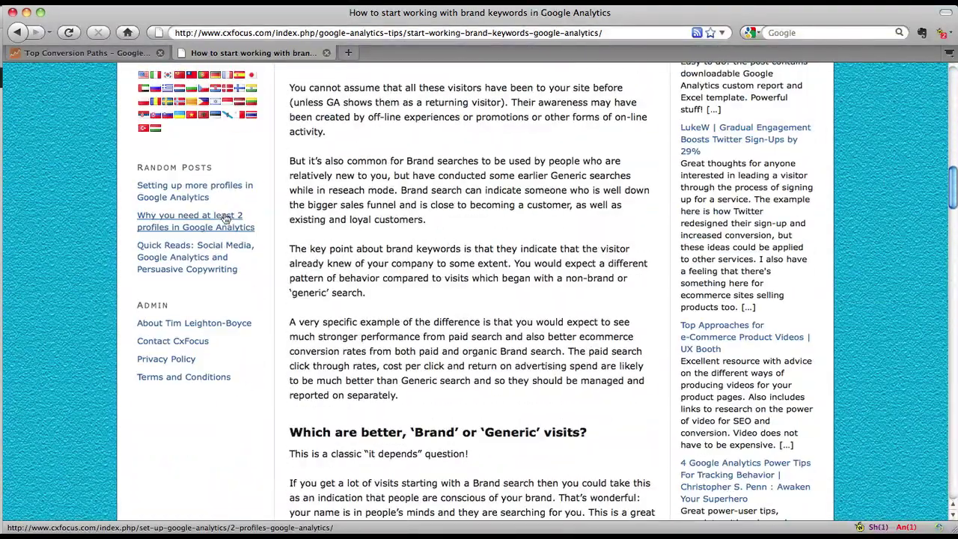
scroll(224, 217, down, 10)
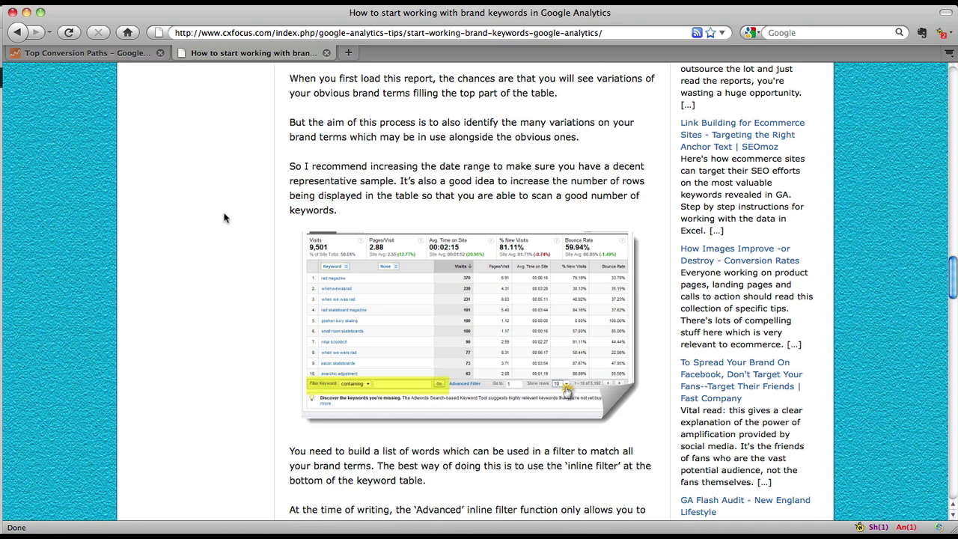
scroll(224, 217, down, 10)
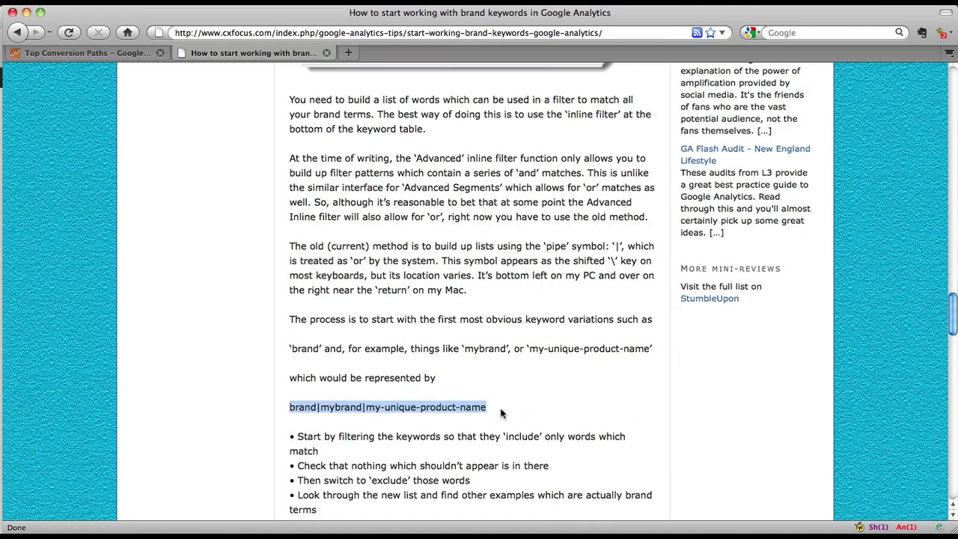
click(321, 407)
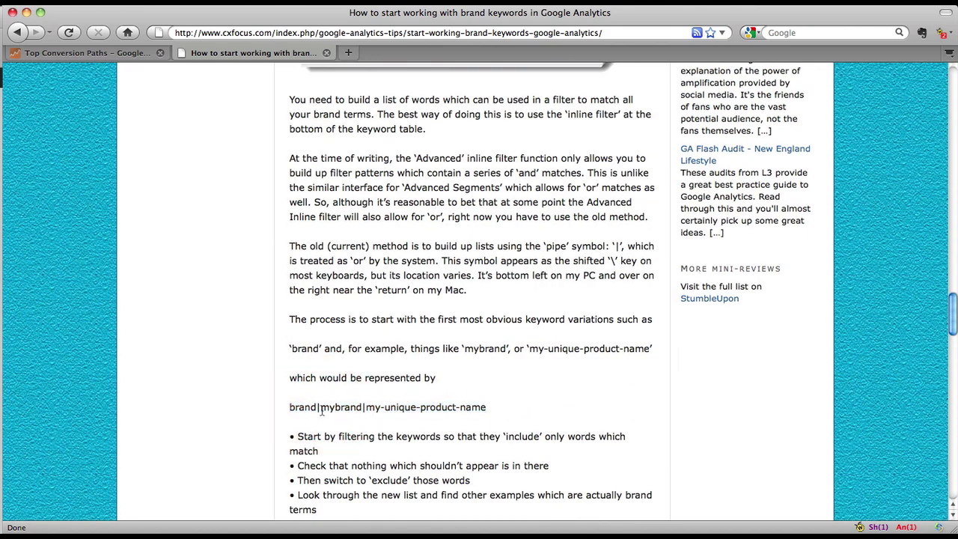
double_click(318, 407)
drag(288, 408, 486, 408)
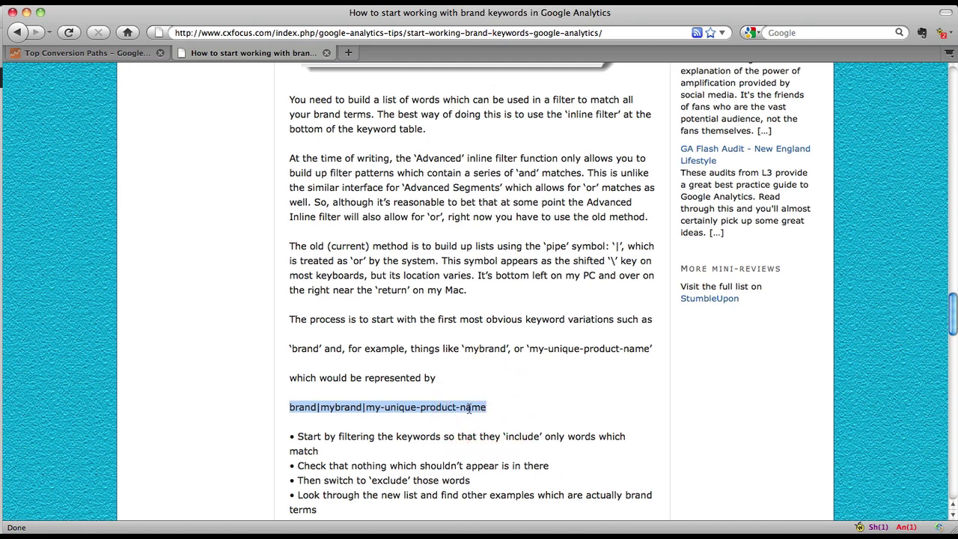
right_click(470, 411)
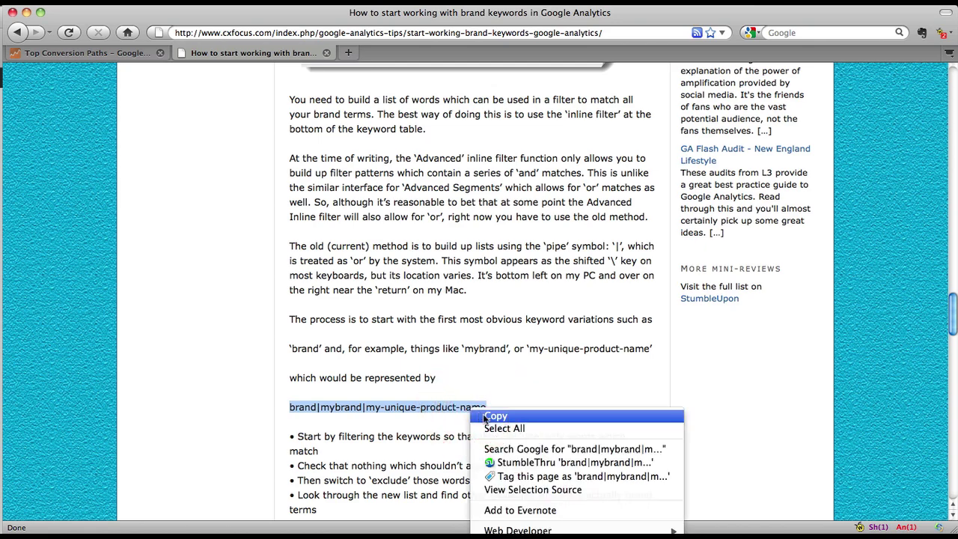
click(484, 417)
- Check the brand keyword expression in the Brand Keywords.rtf text document, selecting its whole line
click(597, 529)
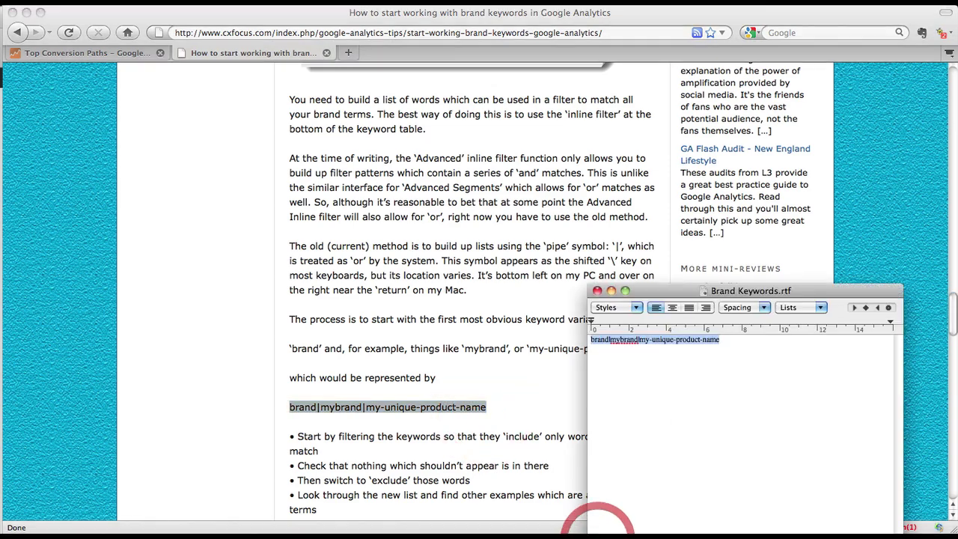
click(626, 338)
drag(718, 342, 585, 339)
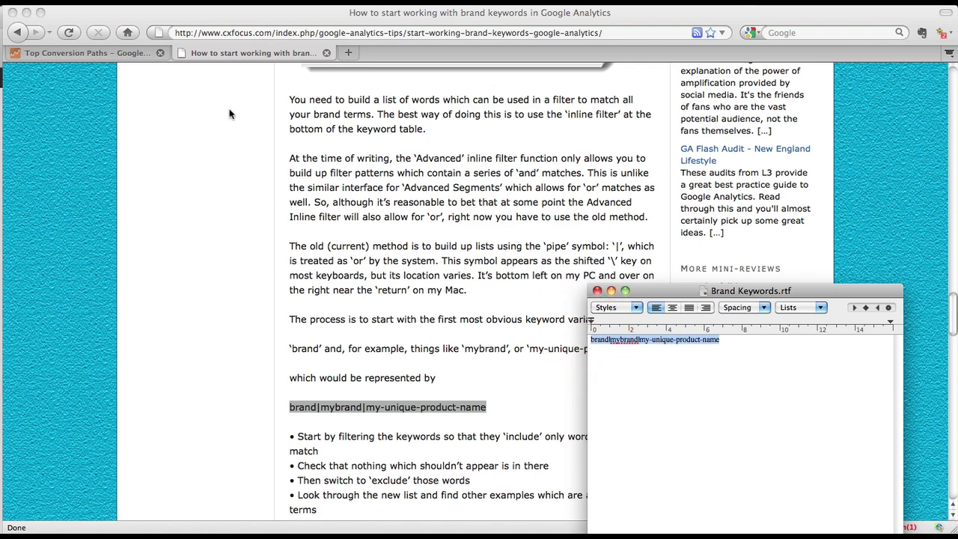
- Return to the Google Analytics channel grouping and rename the Paid Advertising rule as "Brand Paid Advertising"
click(131, 52)
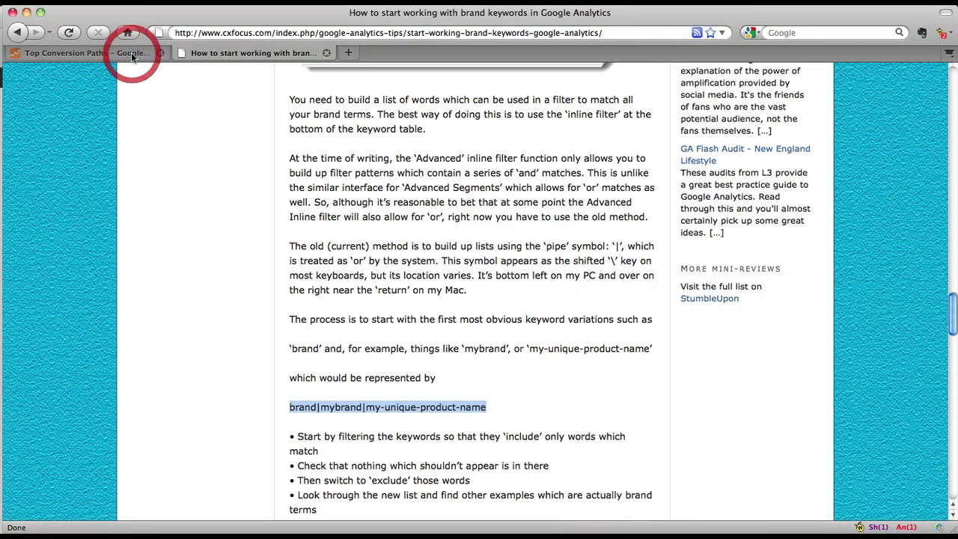
click(131, 53)
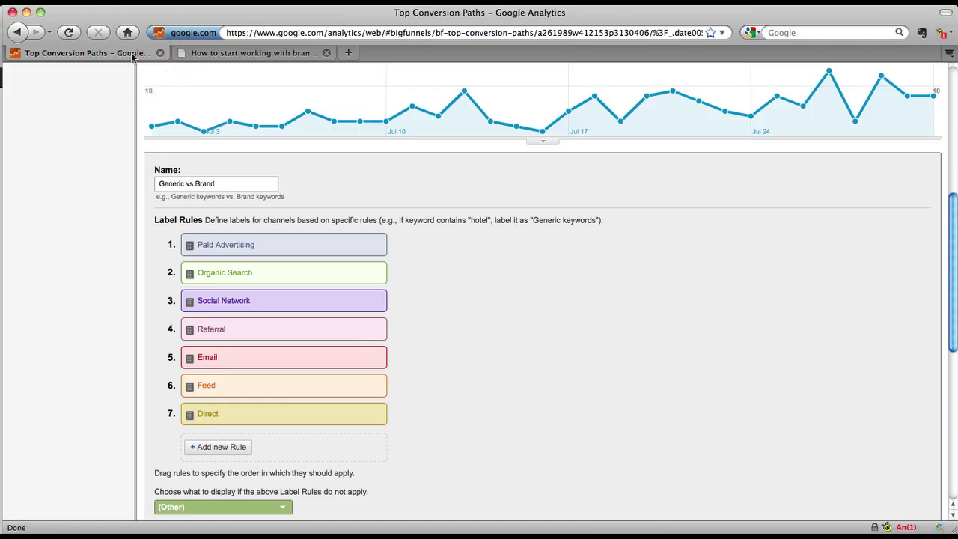
mouse_move(320, 253)
click(347, 245)
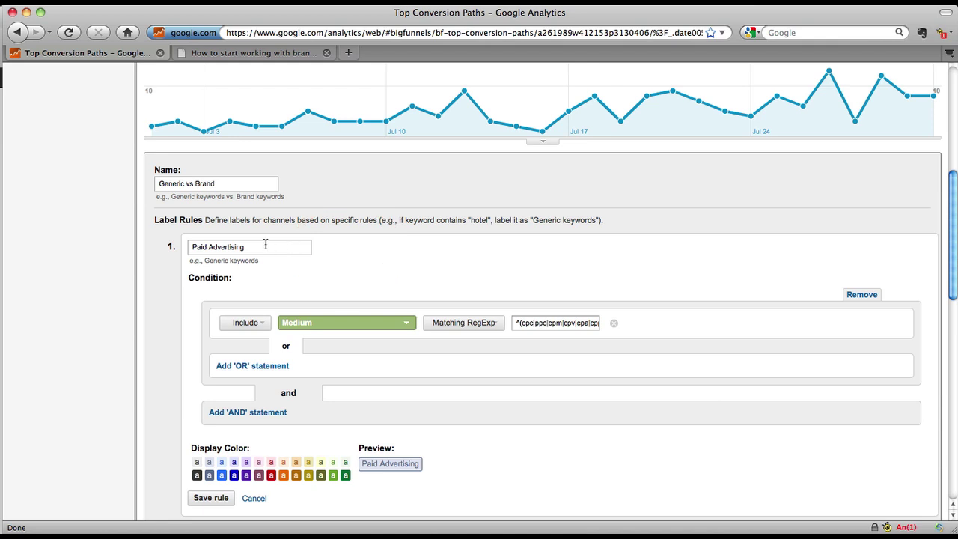
click(193, 248)
text(Brand)
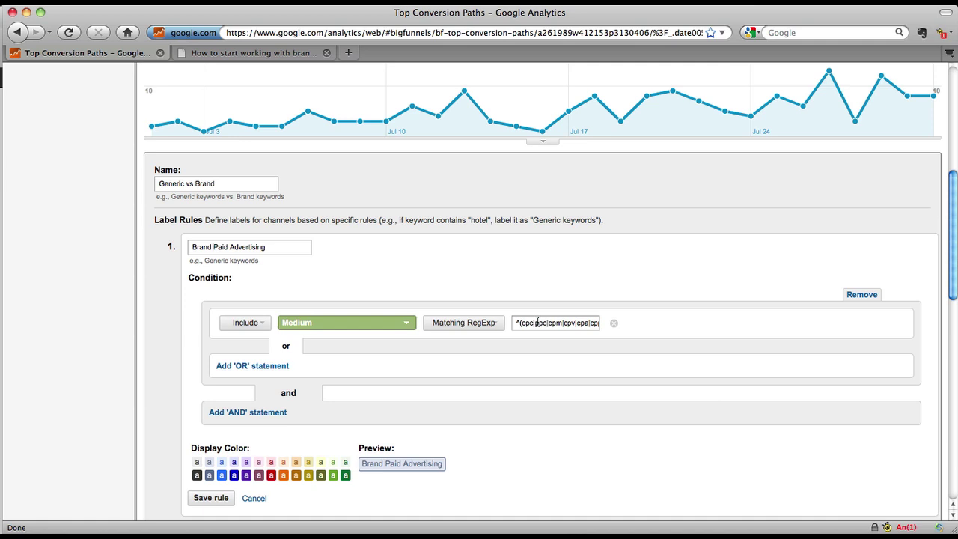
- Add an AND condition on the Keyword dimension to the Brand Paid Advertising rule
click(265, 412)
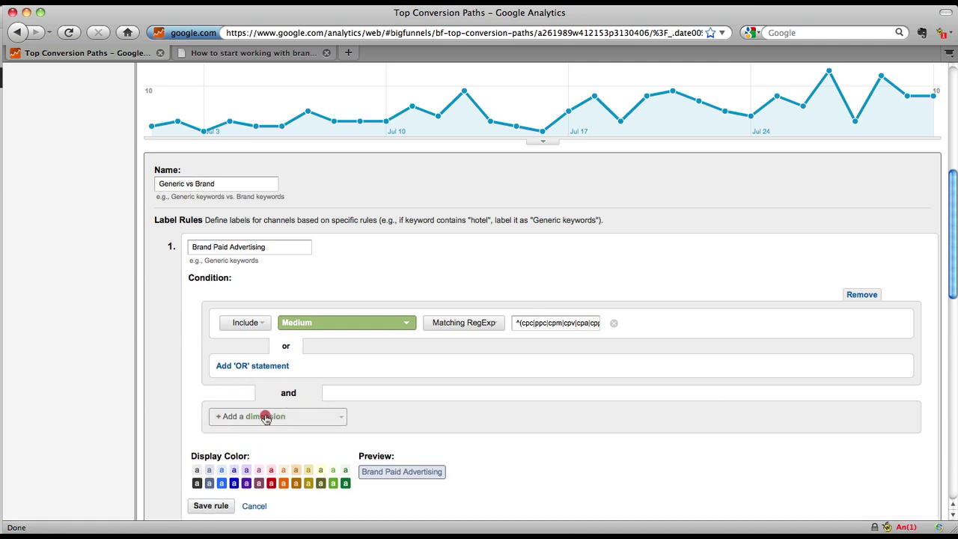
click(265, 417)
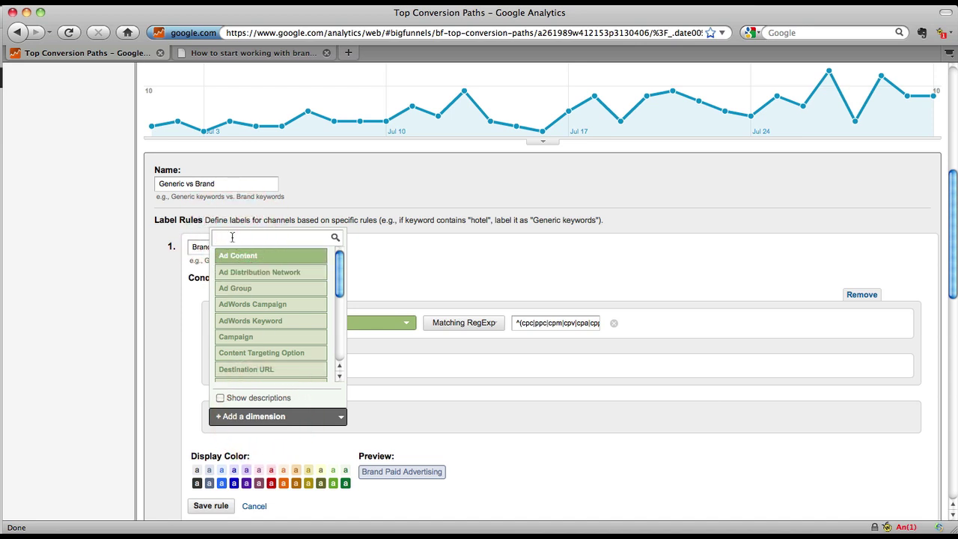
text(key)
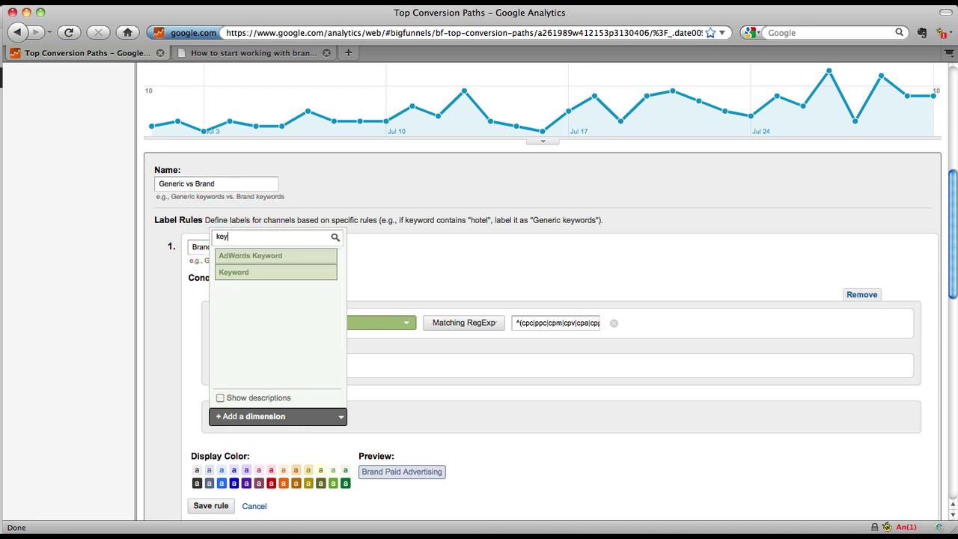
click(224, 273)
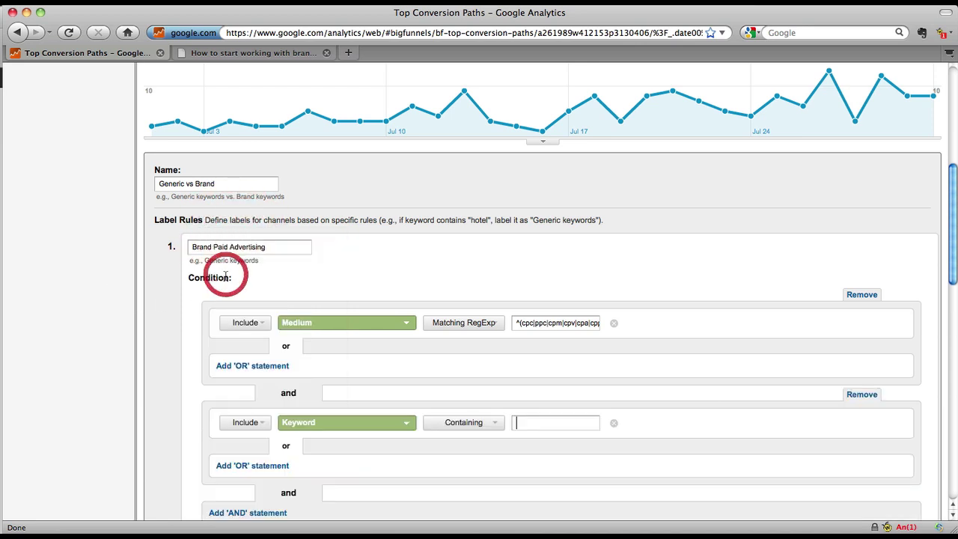
- Set the Keyword condition to Matching RegExp with brand|mybrand|my-unique-product-name and save the rule
click(464, 424)
click(459, 449)
click(521, 426)
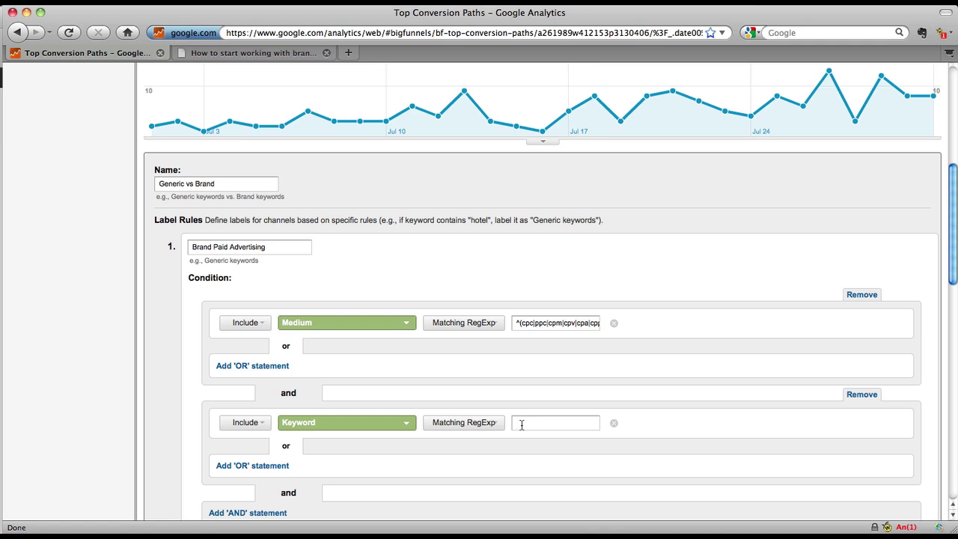
key(super+v)
scroll(521, 425, down, 2)
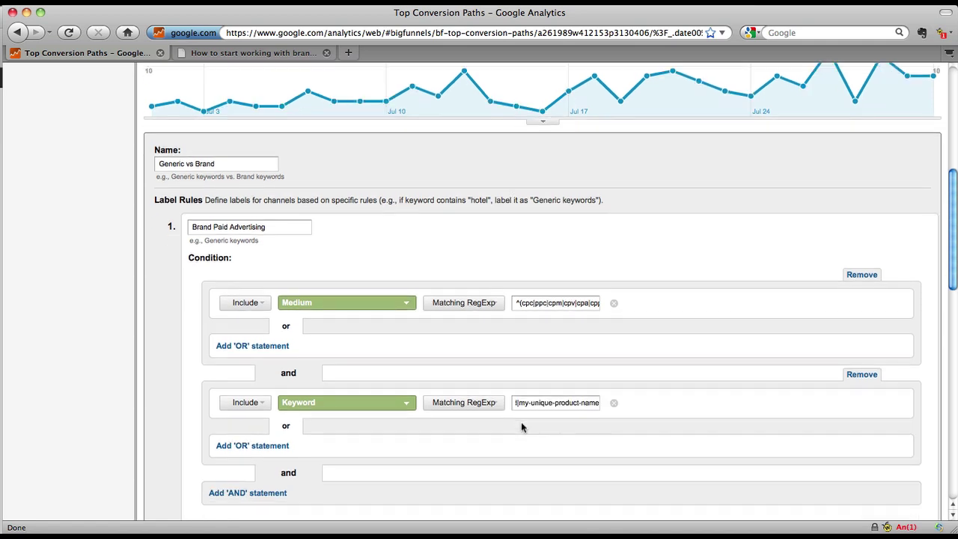
scroll(521, 427, down, 1)
scroll(522, 426, down, 2)
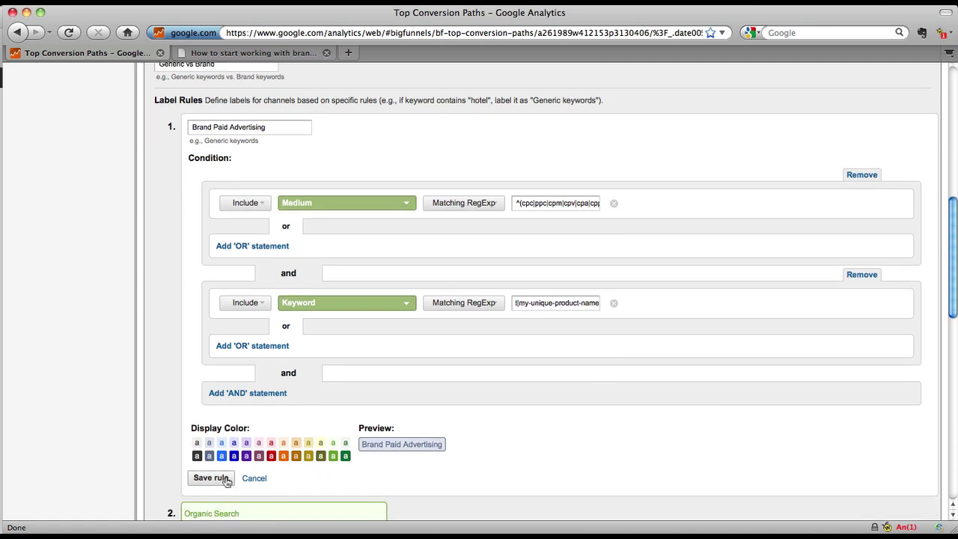
click(219, 477)
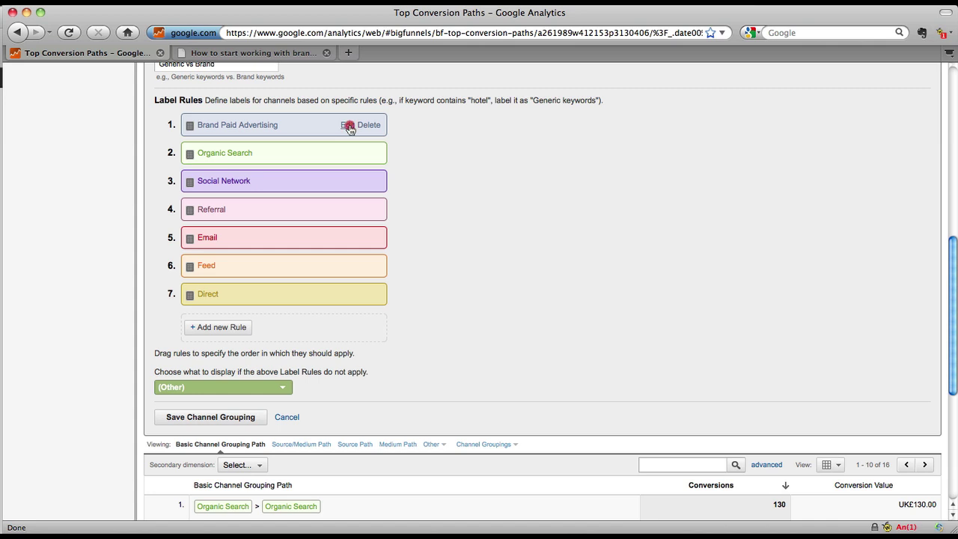
- Copy the Medium regular expression from the Brand Paid Advertising rule and close the rule without changes
click(349, 128)
triple_click(540, 202)
key(super+c)
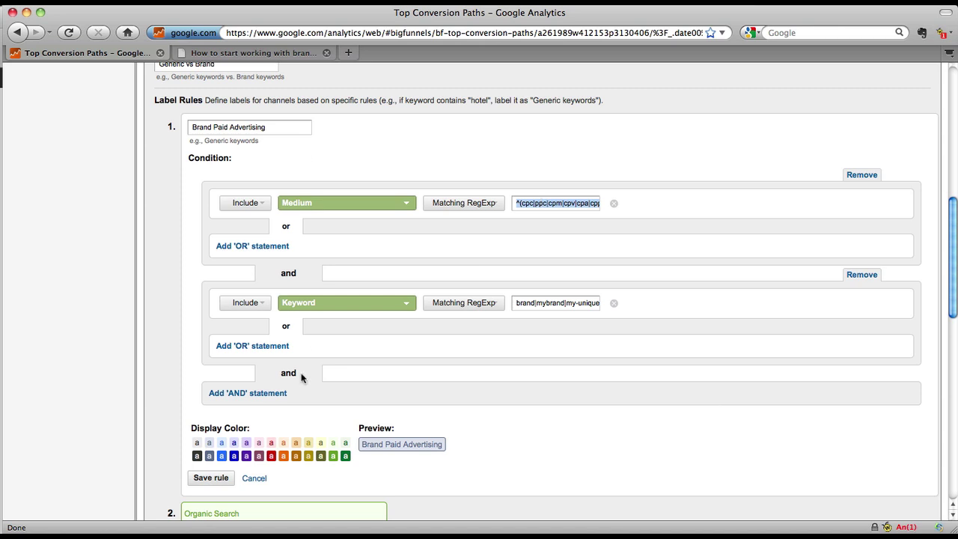
click(255, 478)
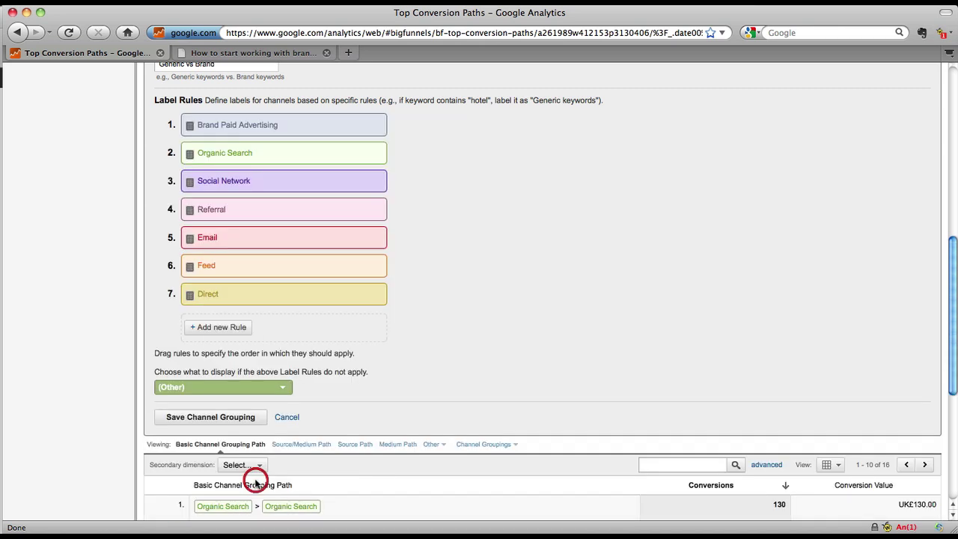
- Add a new label rule named "Generic Paid Advertising"
click(217, 330)
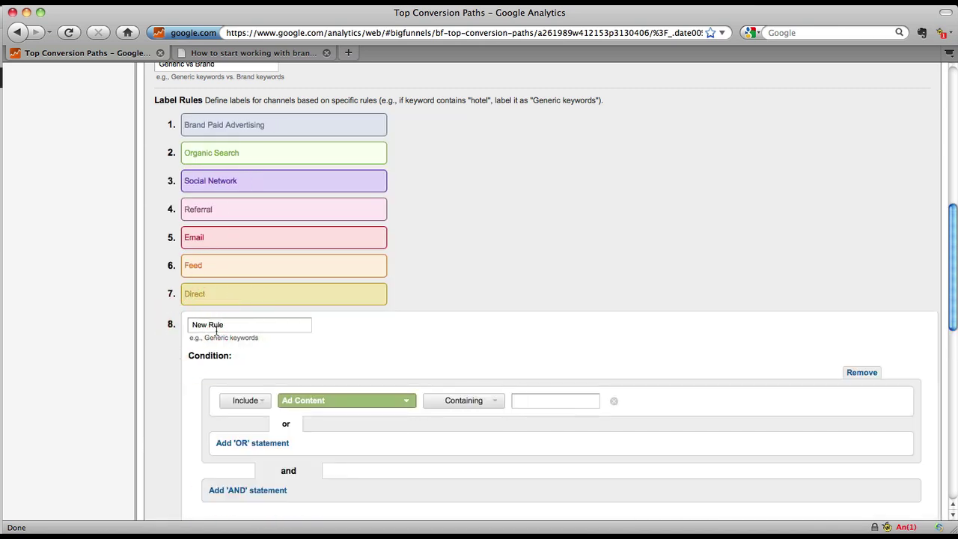
drag(231, 325, 170, 321)
text(Generic Paid Advertising)
- Set the Generic Paid Advertising condition to Medium, Matching RegExp, with the expression copied from the Brand Paid Advertising rule
click(327, 401)
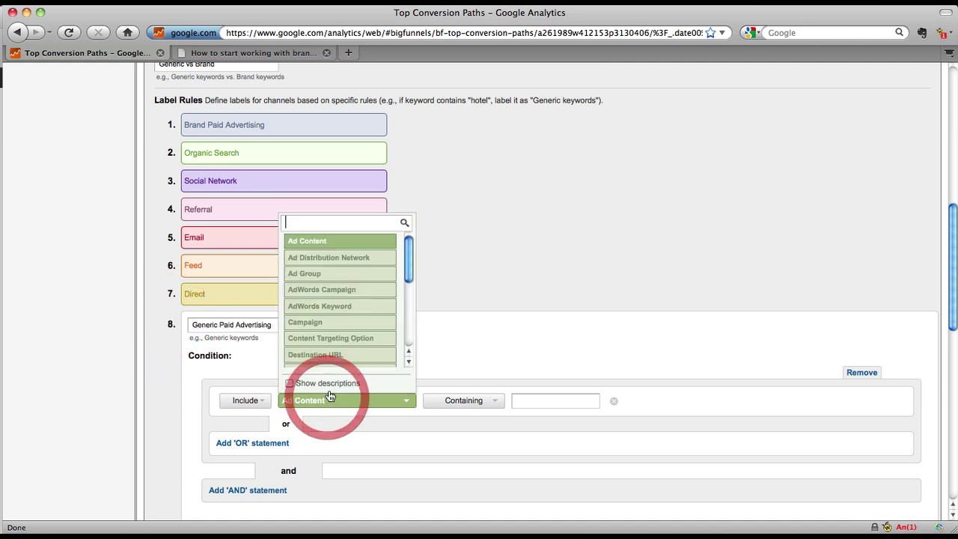
click(406, 248)
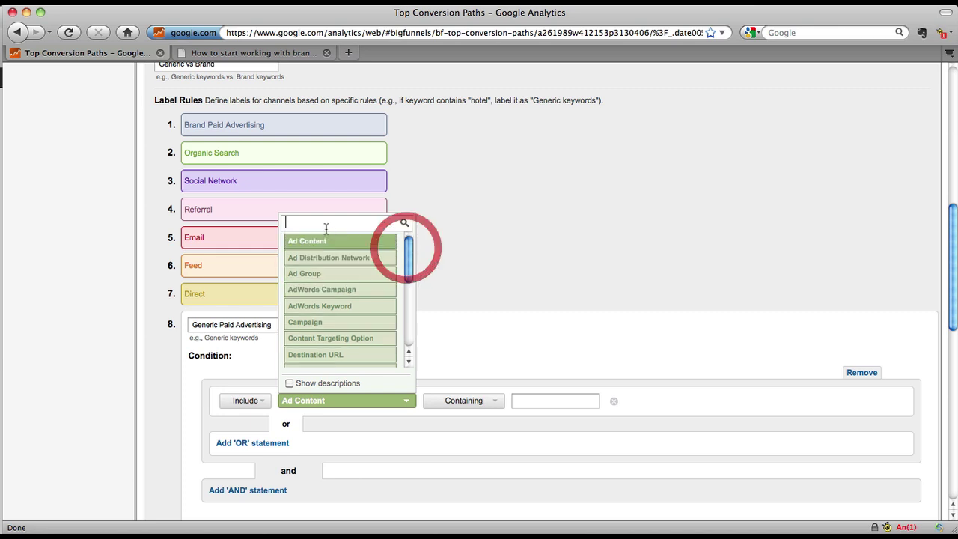
text(me)
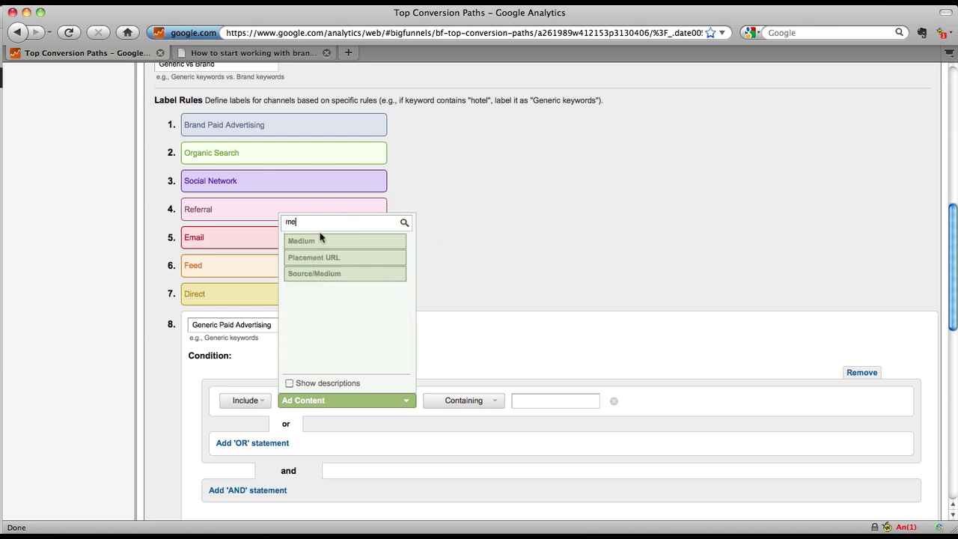
click(312, 241)
click(485, 402)
click(471, 423)
click(515, 401)
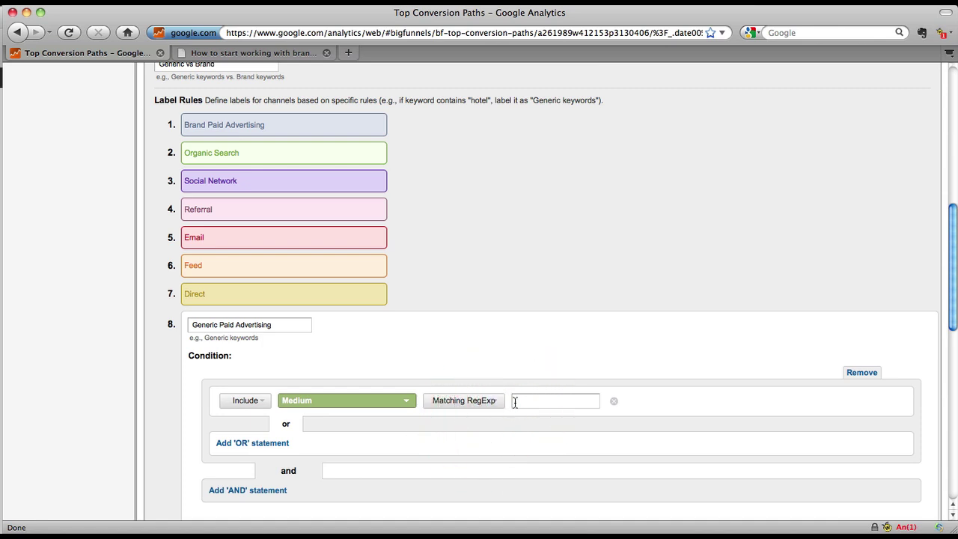
key(super+v)
- Save the Generic Paid Advertising rule with a solid blue display color and move it to second place, directly below Brand Paid Advertising
scroll(602, 313, down, 3)
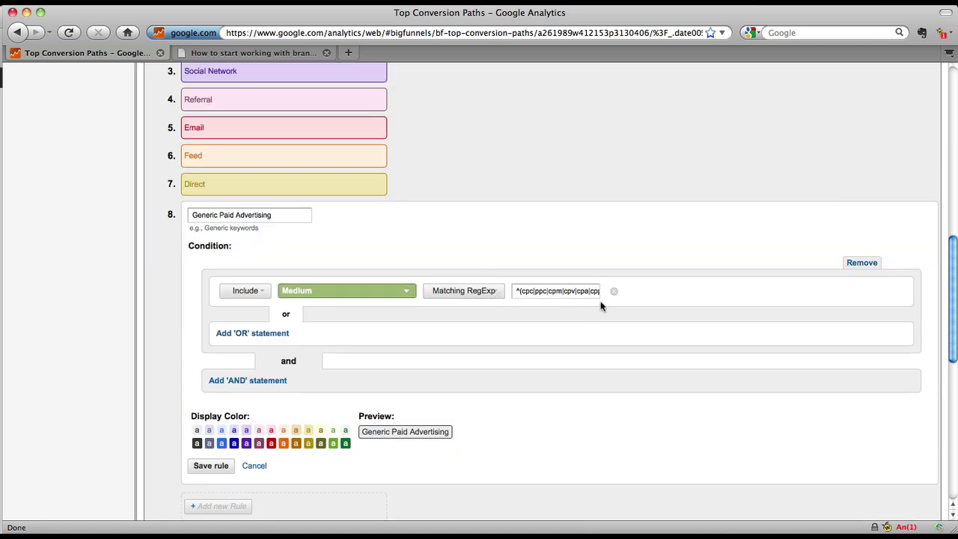
scroll(457, 411, down, 1)
scroll(426, 410, up, 3)
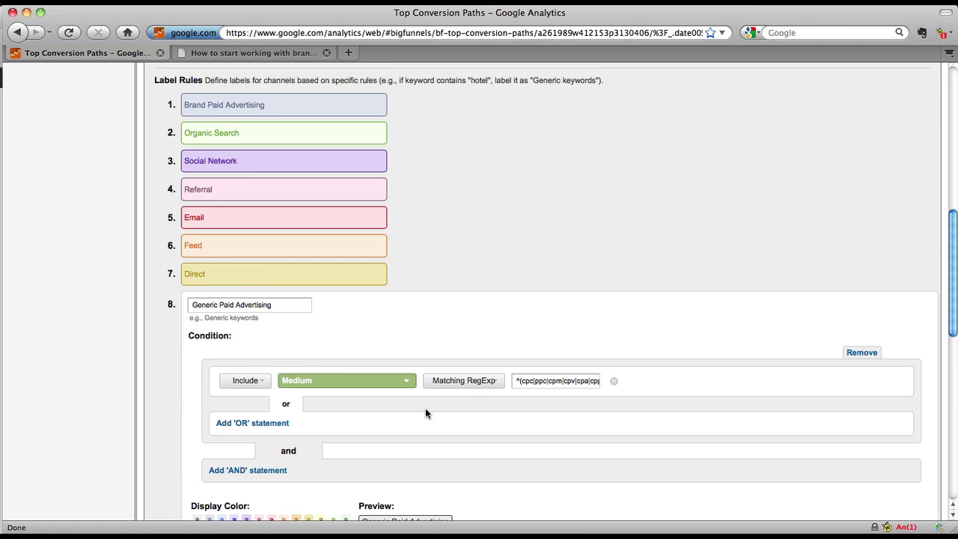
scroll(425, 408, down, 2)
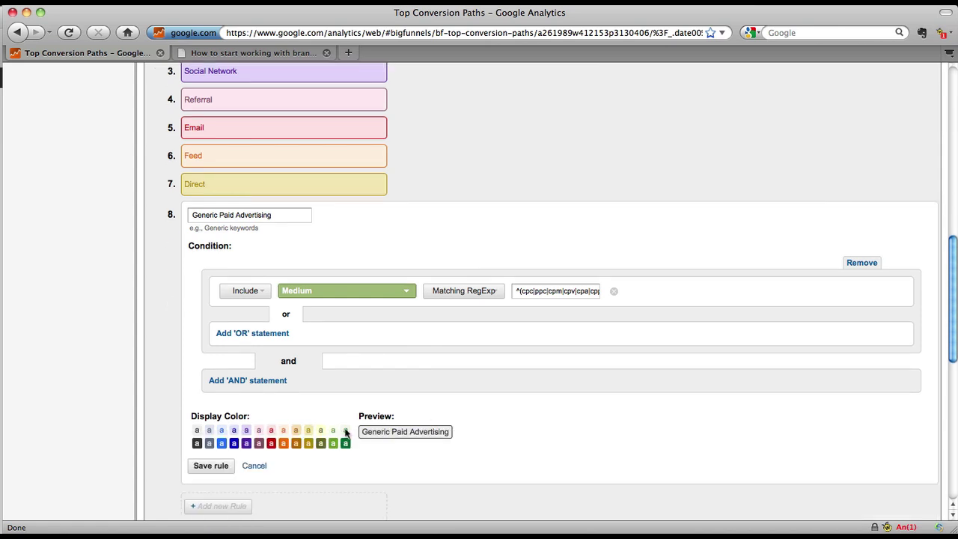
click(221, 443)
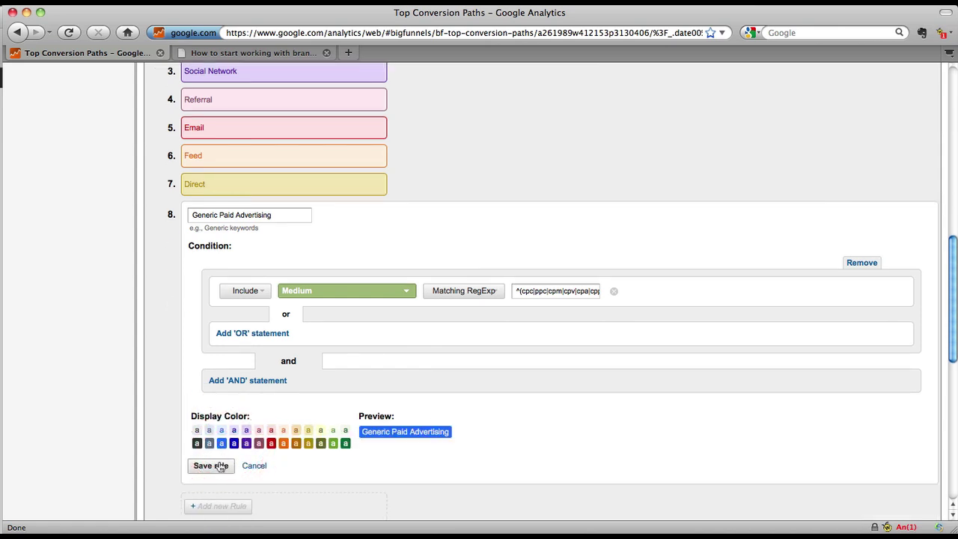
click(219, 469)
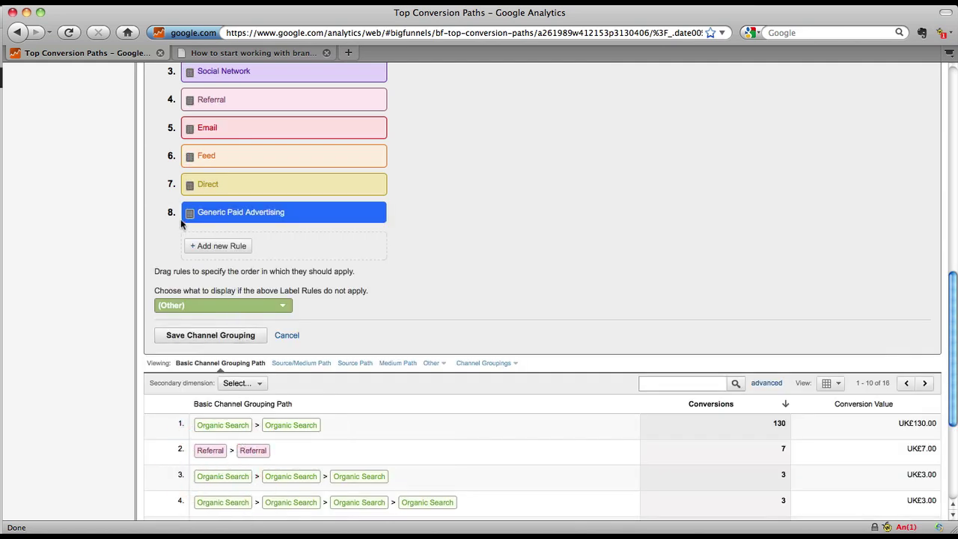
scroll(201, 215, up, 3)
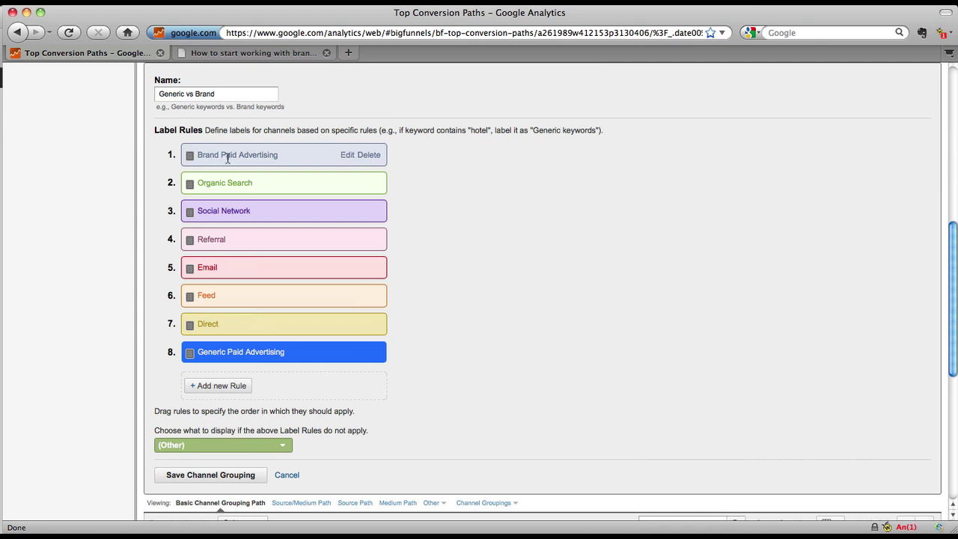
drag(189, 352, 190, 183)
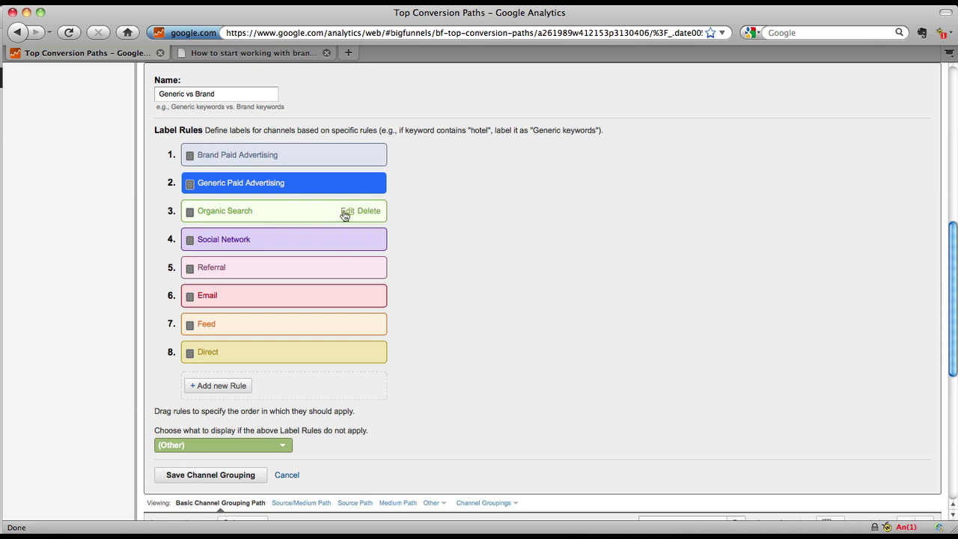
- Open the Organic Search rule for editing and rename it "Brand Organic Search"
click(344, 210)
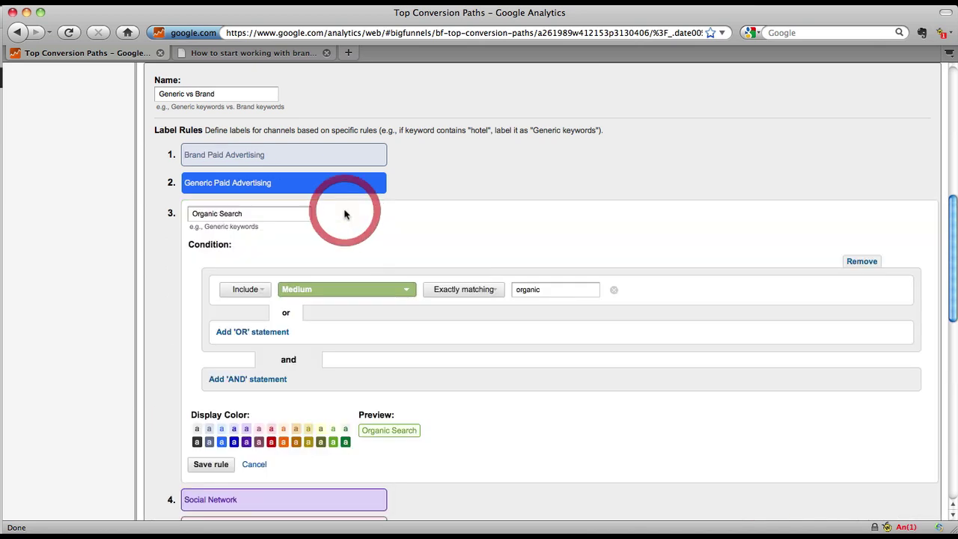
click(193, 214)
text(Brand)
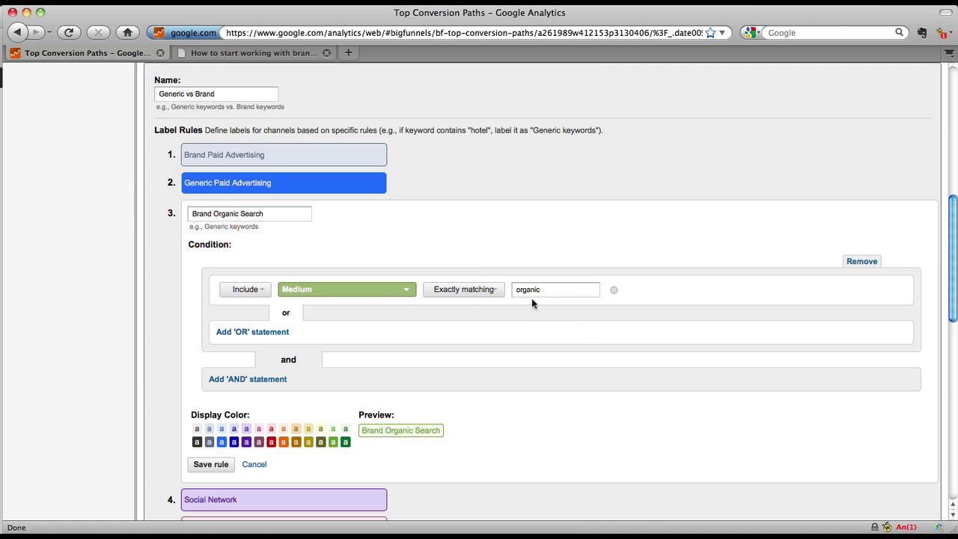
- Add an AND condition on the Keyword dimension to the Brand Organic Search rule
click(244, 379)
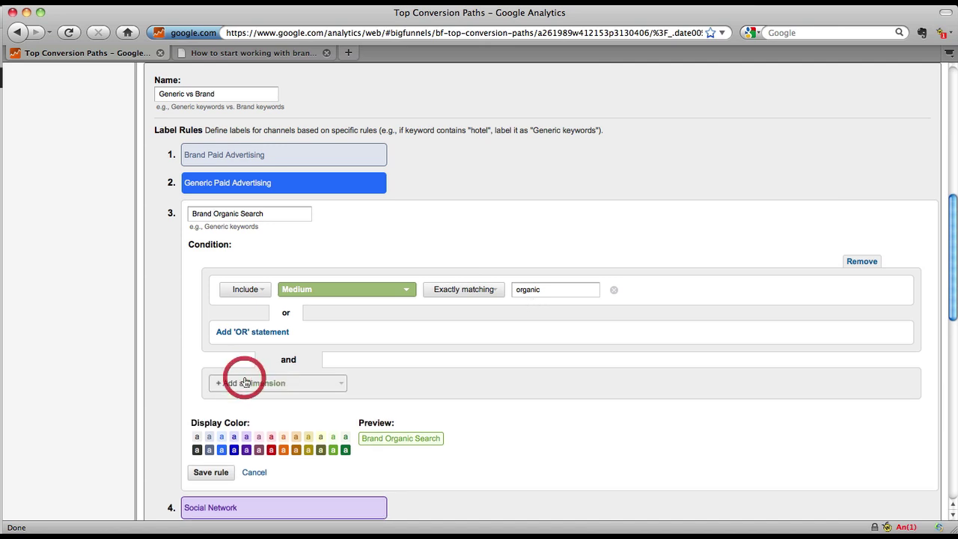
click(267, 387)
text(key)
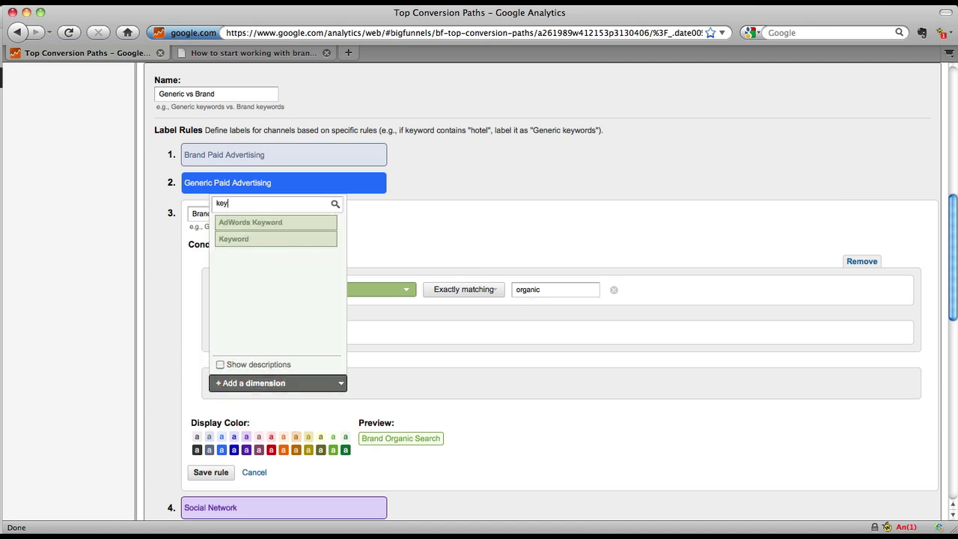
click(241, 241)
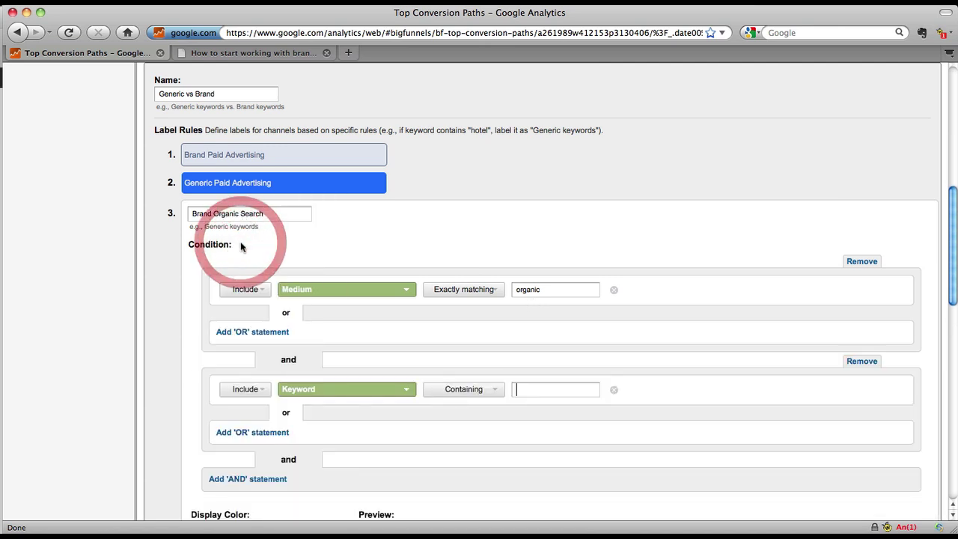
- Switch to the Brand Keywords.rtf text document and copy the expression brand|mybrand|my-unique-product-name
click(676, 524)
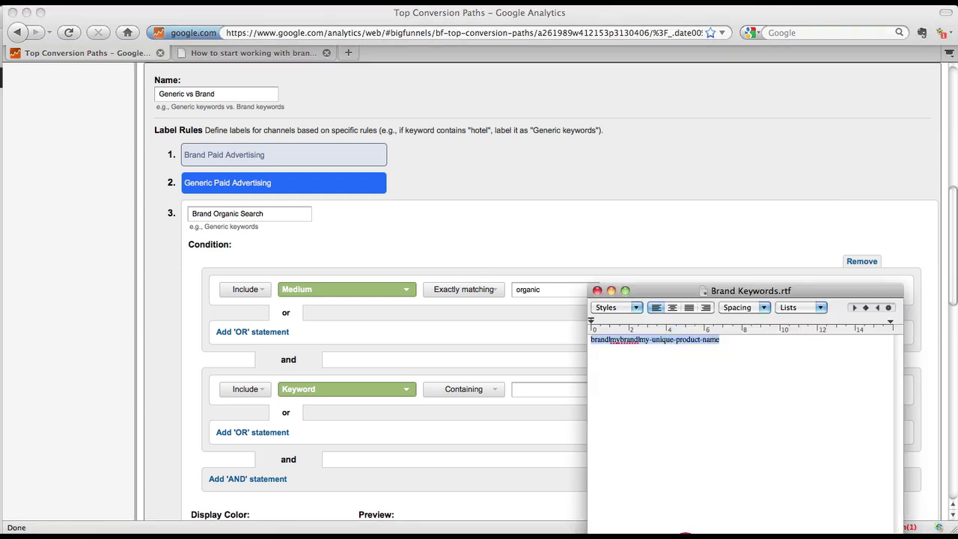
triple_click(689, 342)
right_click(688, 342)
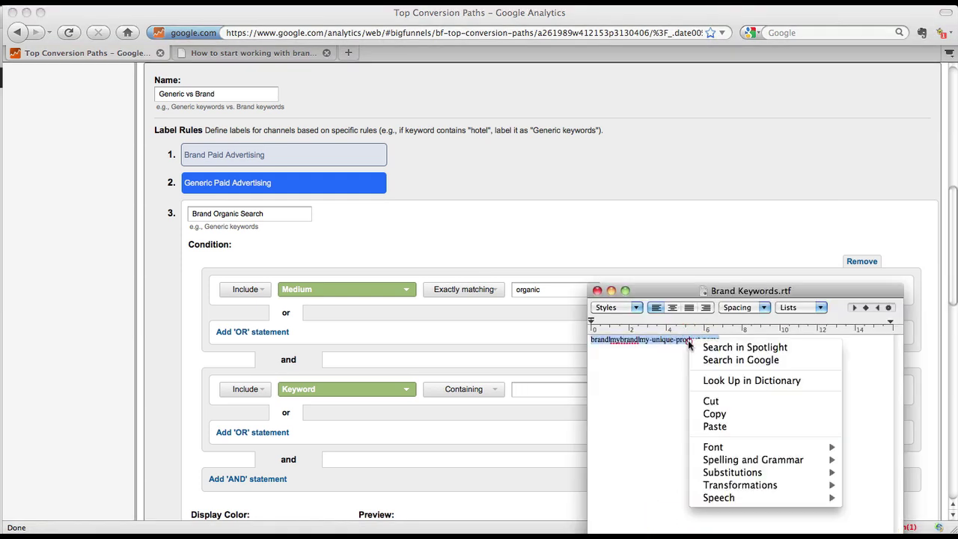
click(715, 413)
- Return to Google Analytics, set the Keyword condition to Matching RegExp with the copied brand expression, and save the Brand Organic Search rule
click(488, 250)
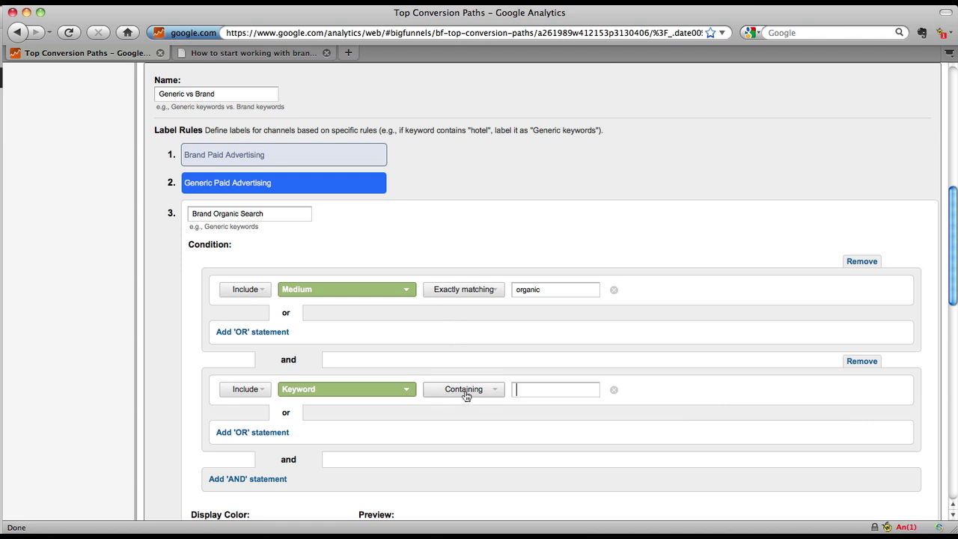
click(490, 390)
click(483, 413)
click(515, 389)
right_click(514, 389)
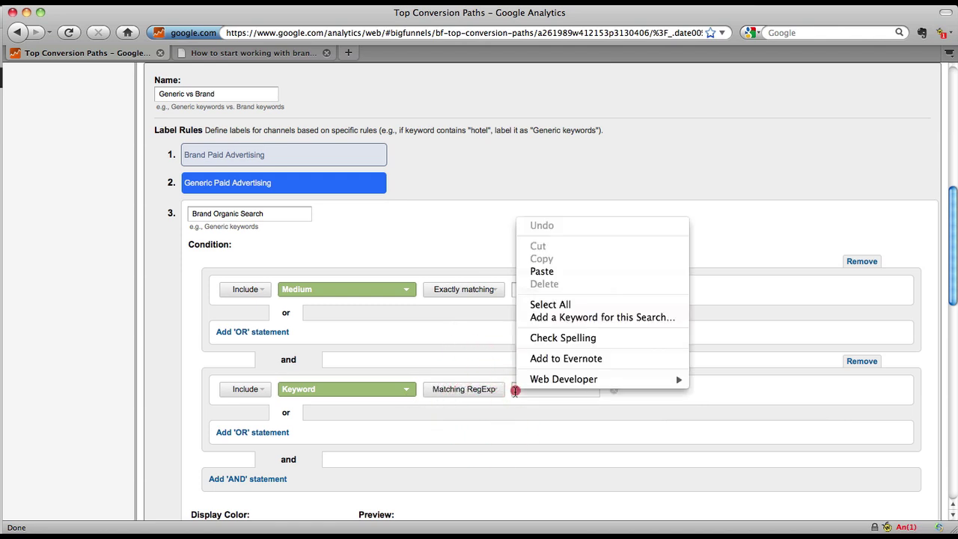
click(541, 271)
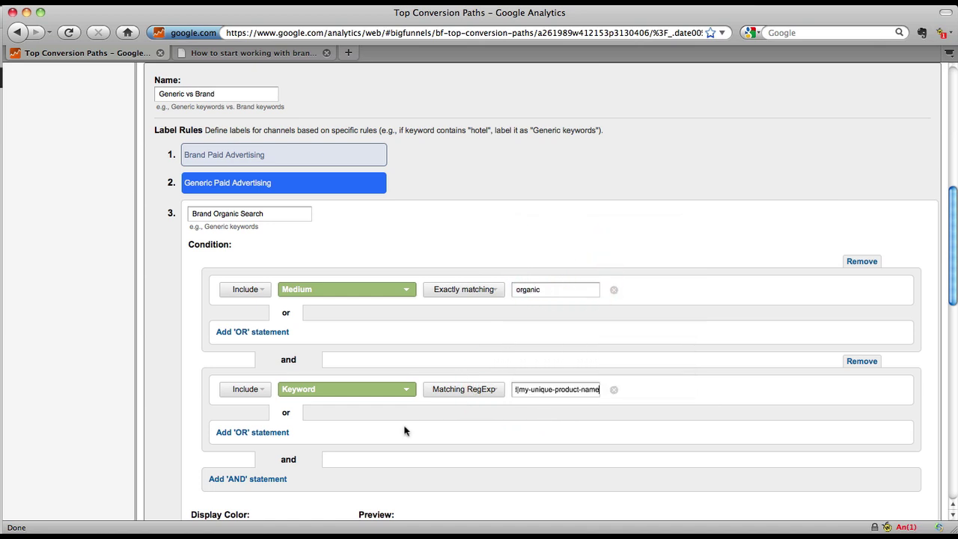
scroll(404, 430, down, 3)
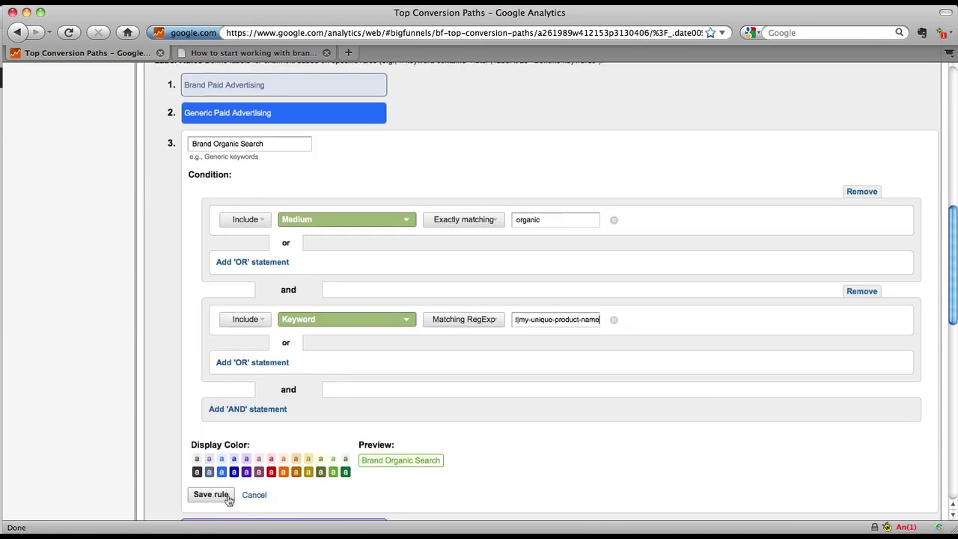
click(211, 495)
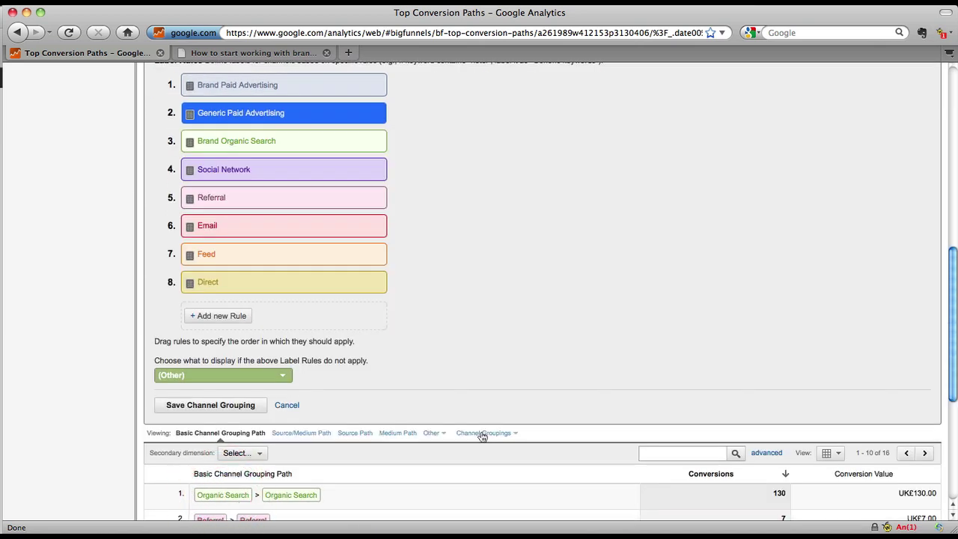
- Add another label rule named "Generic Organic Search"
click(229, 318)
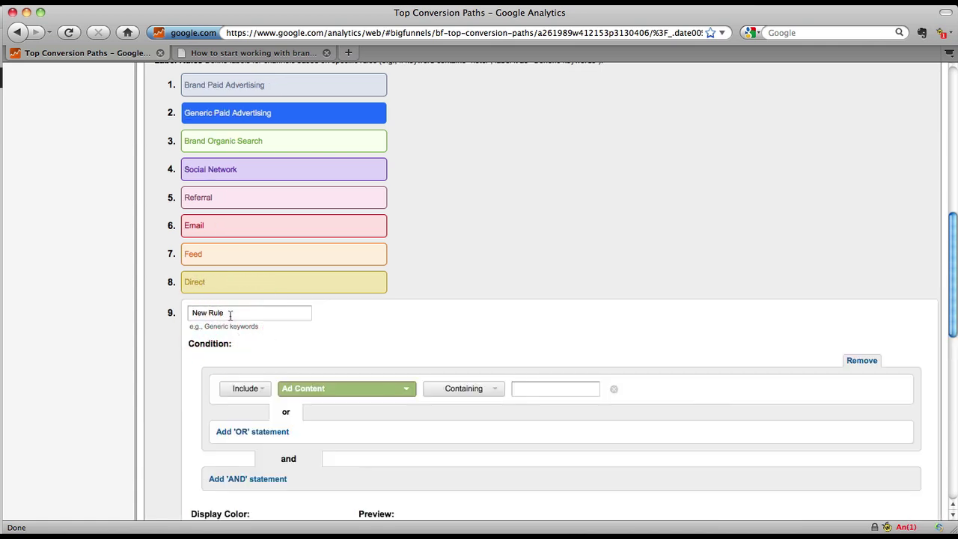
drag(228, 314, 167, 311)
text(Generic Organic Search)
- Set the Generic Organic Search condition to Medium, Exactly matching, with the value organic
click(334, 389)
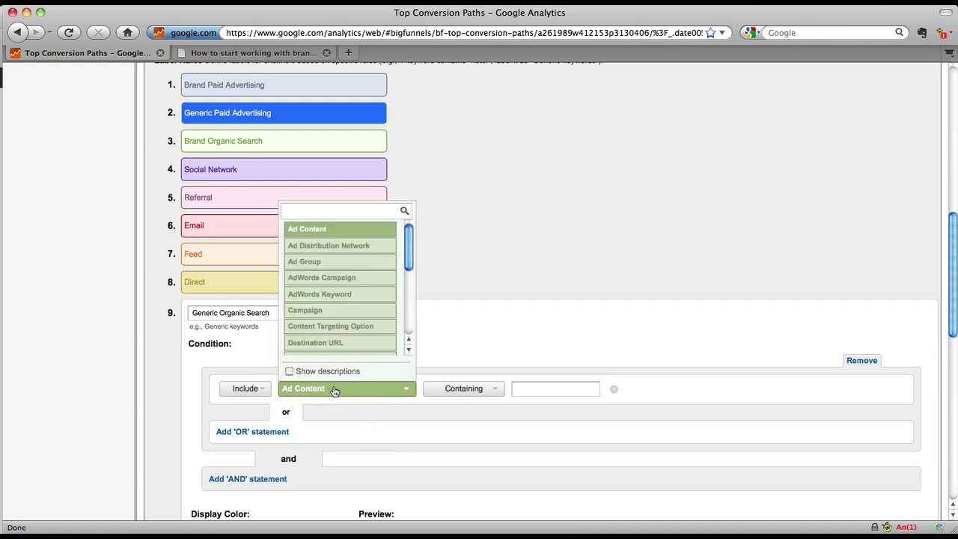
text(me)
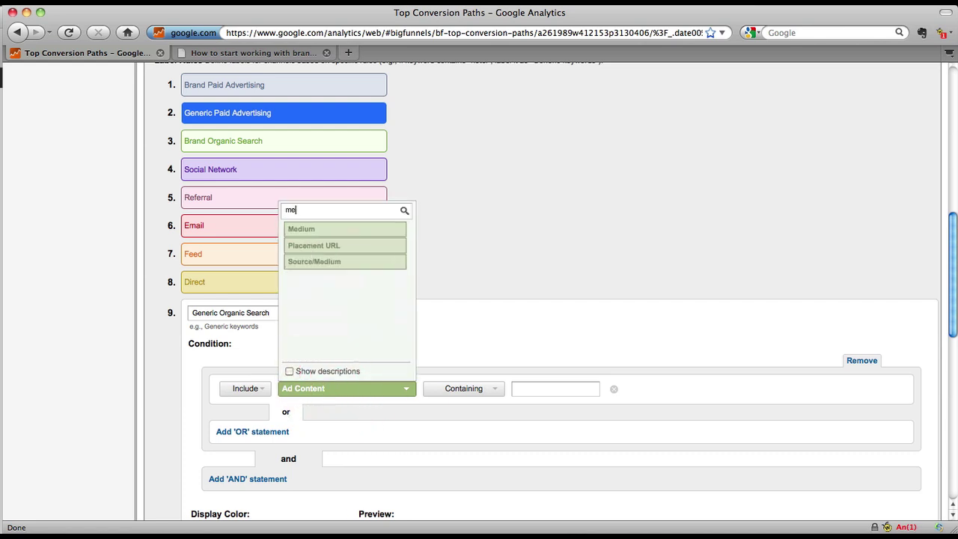
click(300, 229)
click(485, 388)
click(481, 402)
click(528, 387)
text(organic)
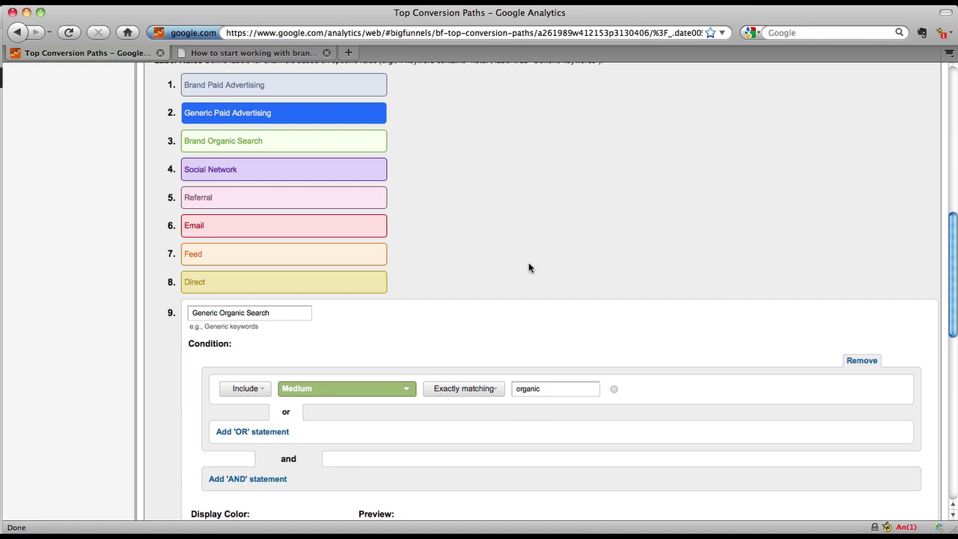
- Give the Generic Organic Search rule a solid green display color and save the rule
scroll(528, 261, down, 3)
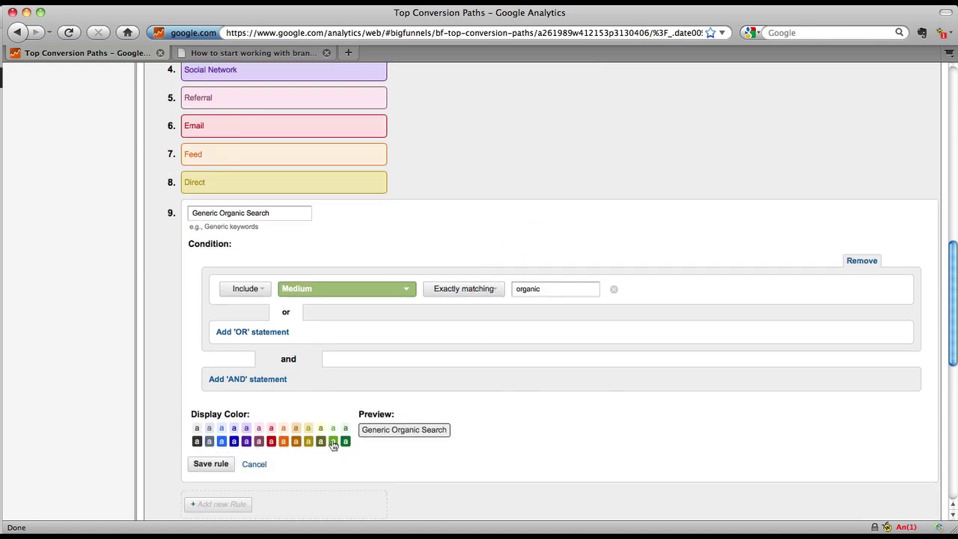
click(343, 442)
click(212, 465)
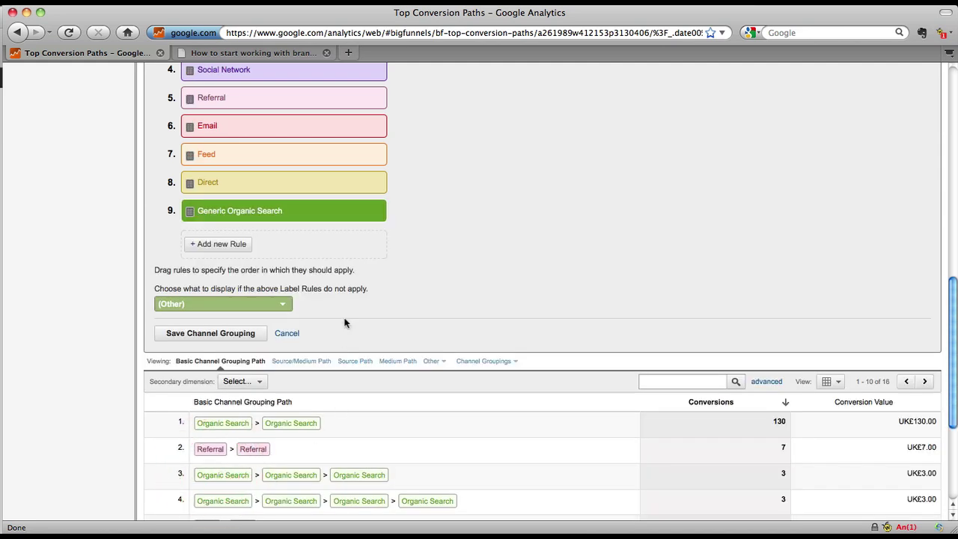
- Move the Generic Organic Search rule up to fourth place, directly below Brand Organic Search
drag(190, 213, 192, 83)
scroll(198, 128, up, 2)
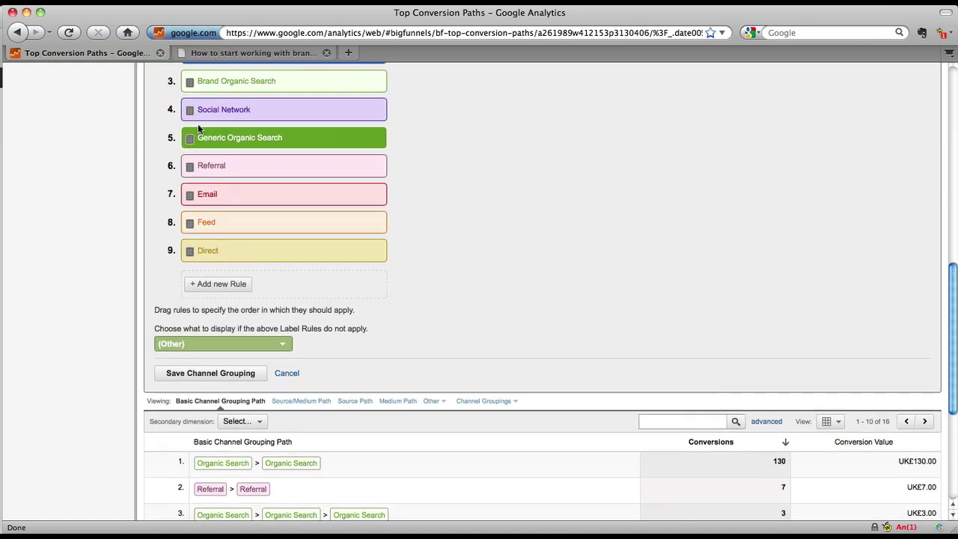
drag(188, 176, 188, 148)
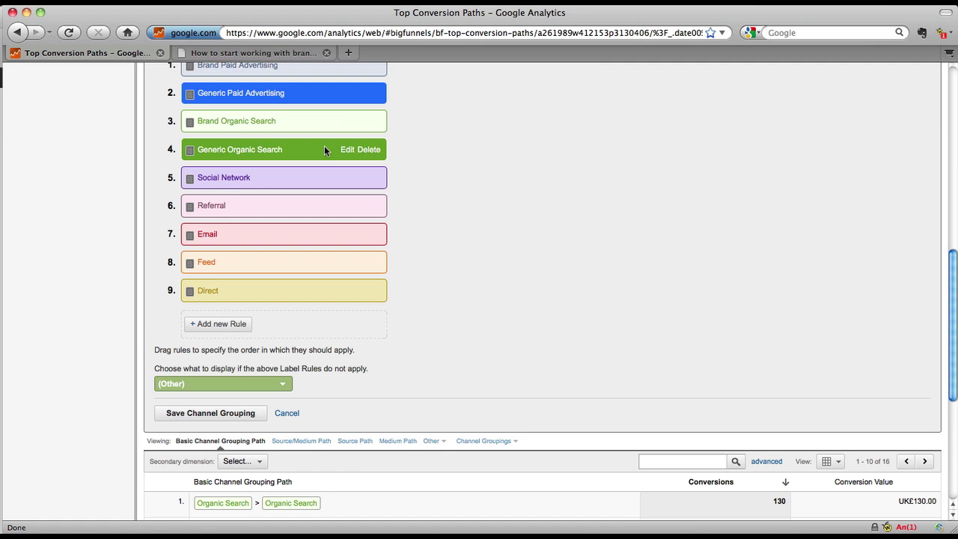
- Save the Generic vs Brand channel grouping and view the conversion paths it labels
click(210, 413)
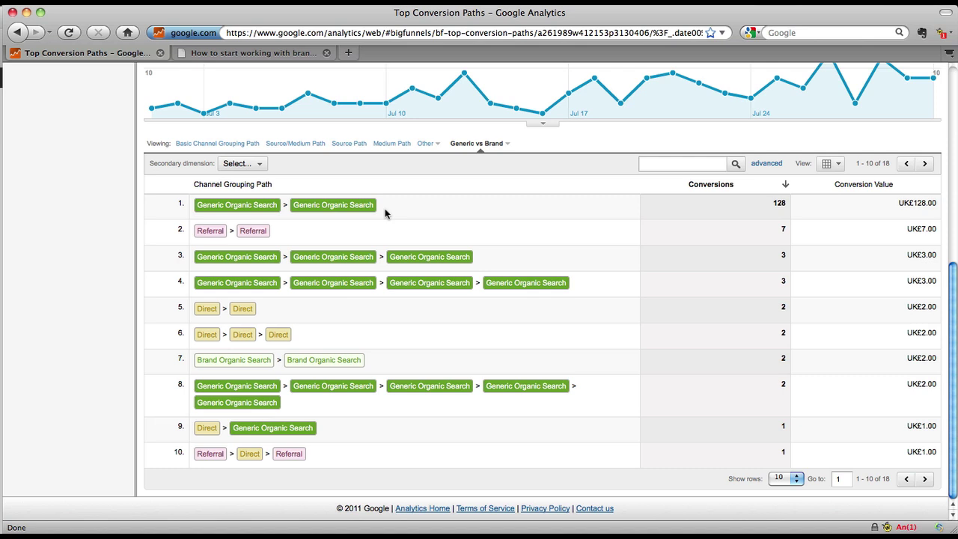
scroll(385, 210, up, 1)
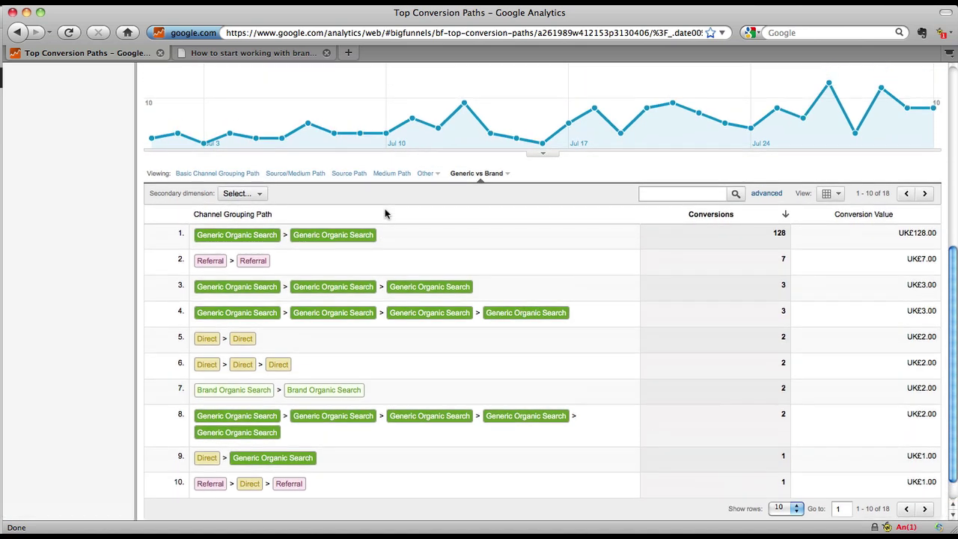